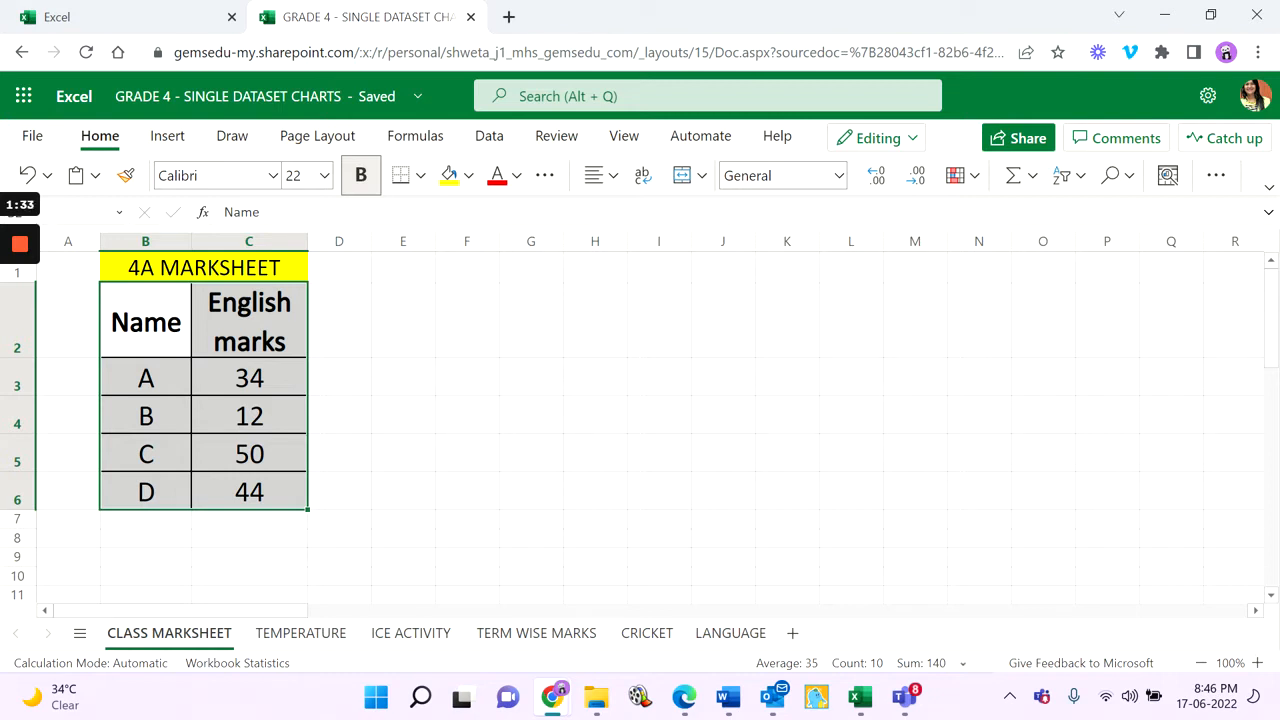
- Apply all borders to the marksheet range B2:C6 and insert a clustered column chart from it
left_click(421, 176)
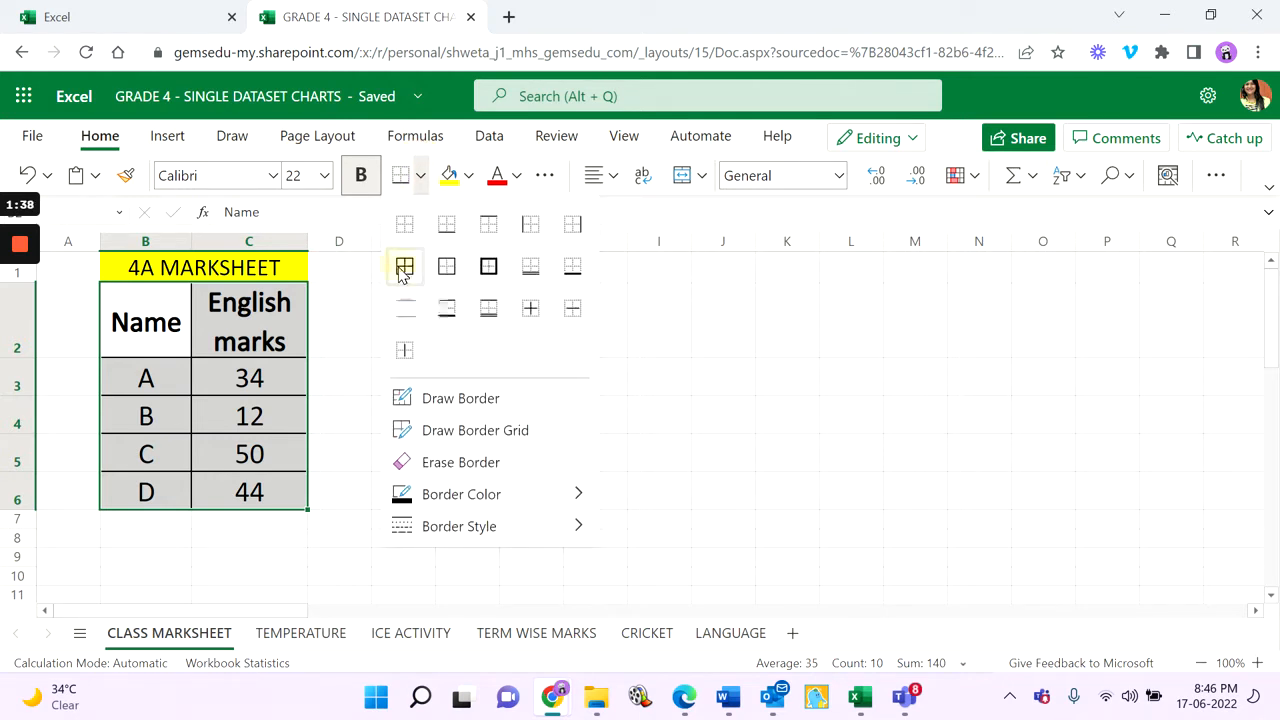
left_click(404, 267)
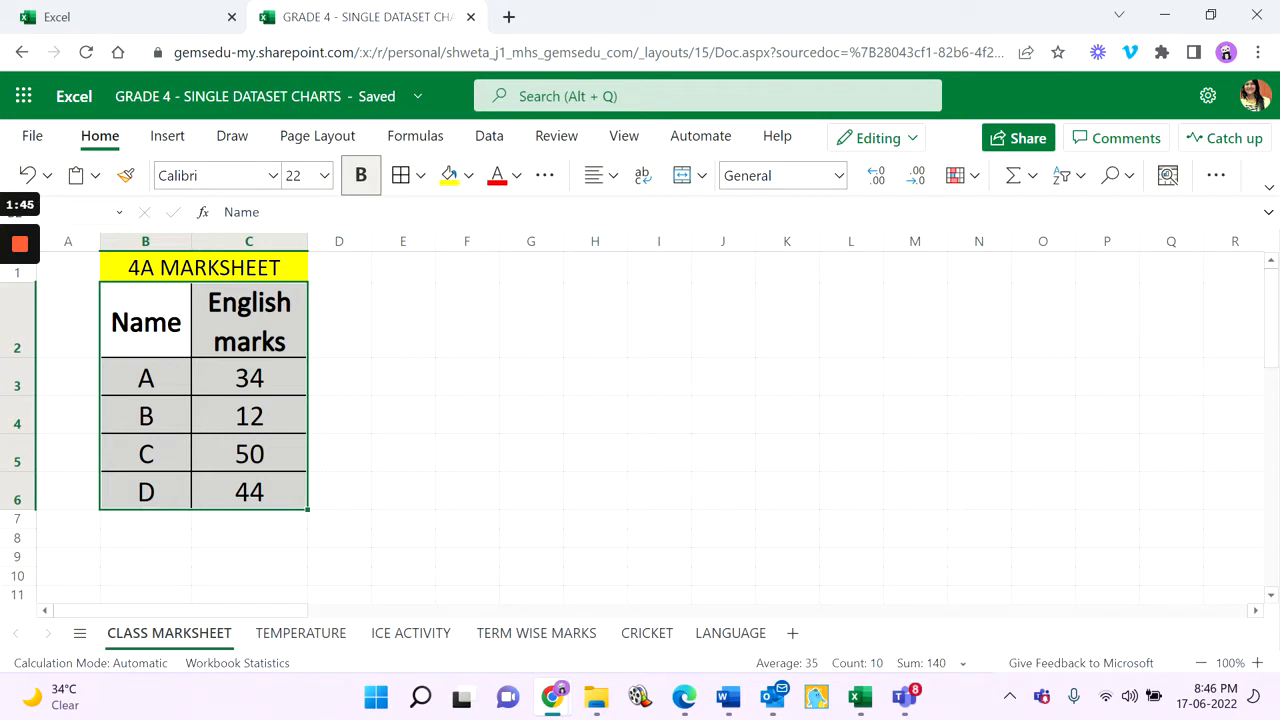
left_click(169, 146)
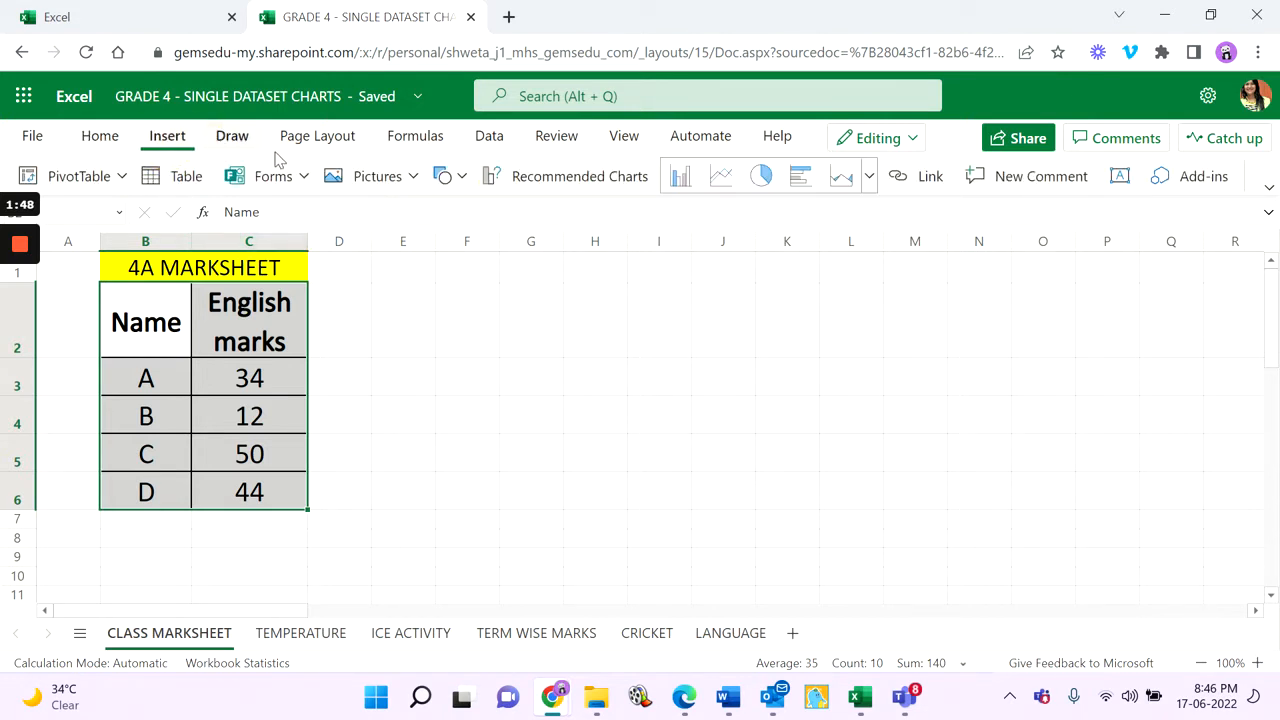
left_click(869, 177)
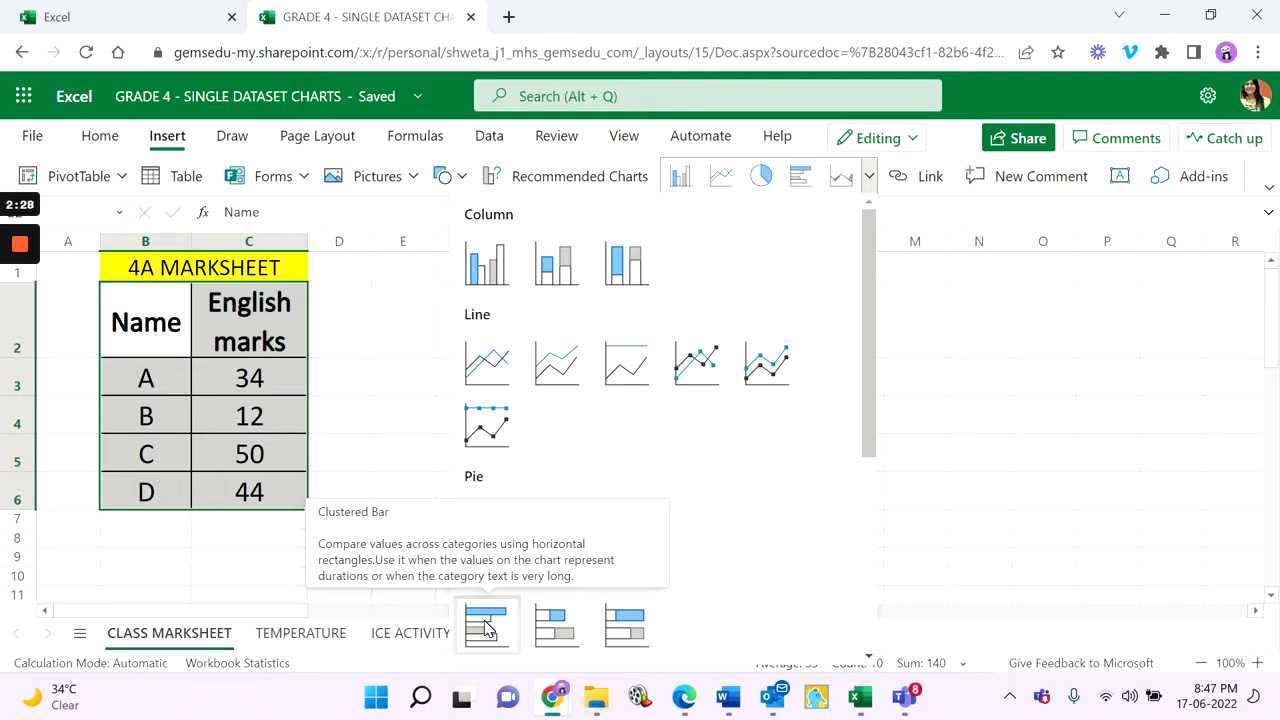
left_click(487, 272)
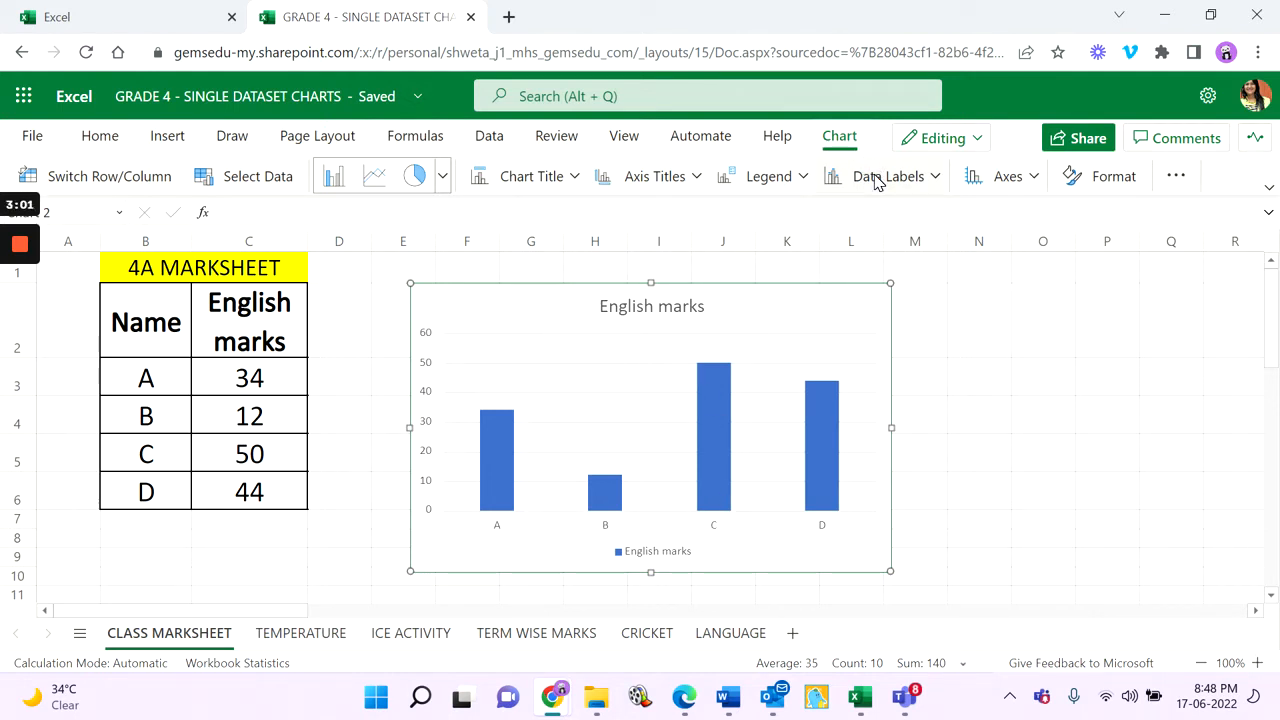
- Add data labels at Outside End to the English marks chart and enlarge the chart slightly toward its upper-right corner
left_click(905, 178)
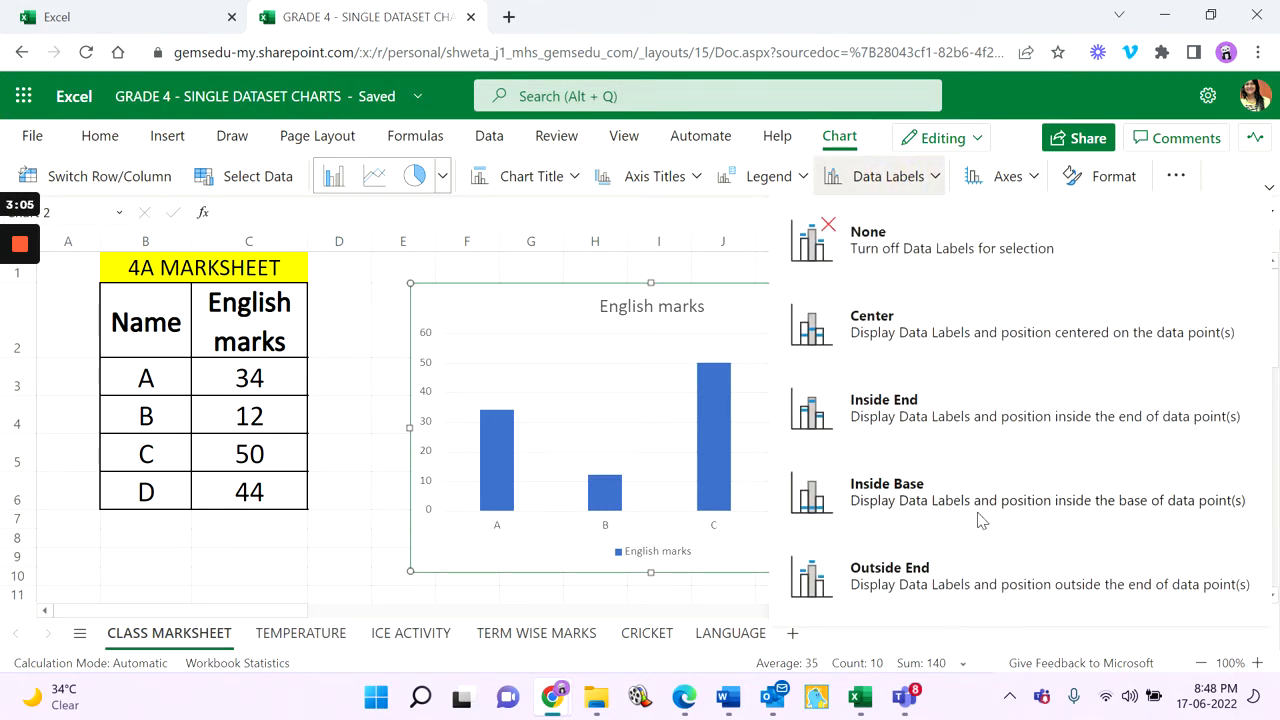
left_click(1003, 572)
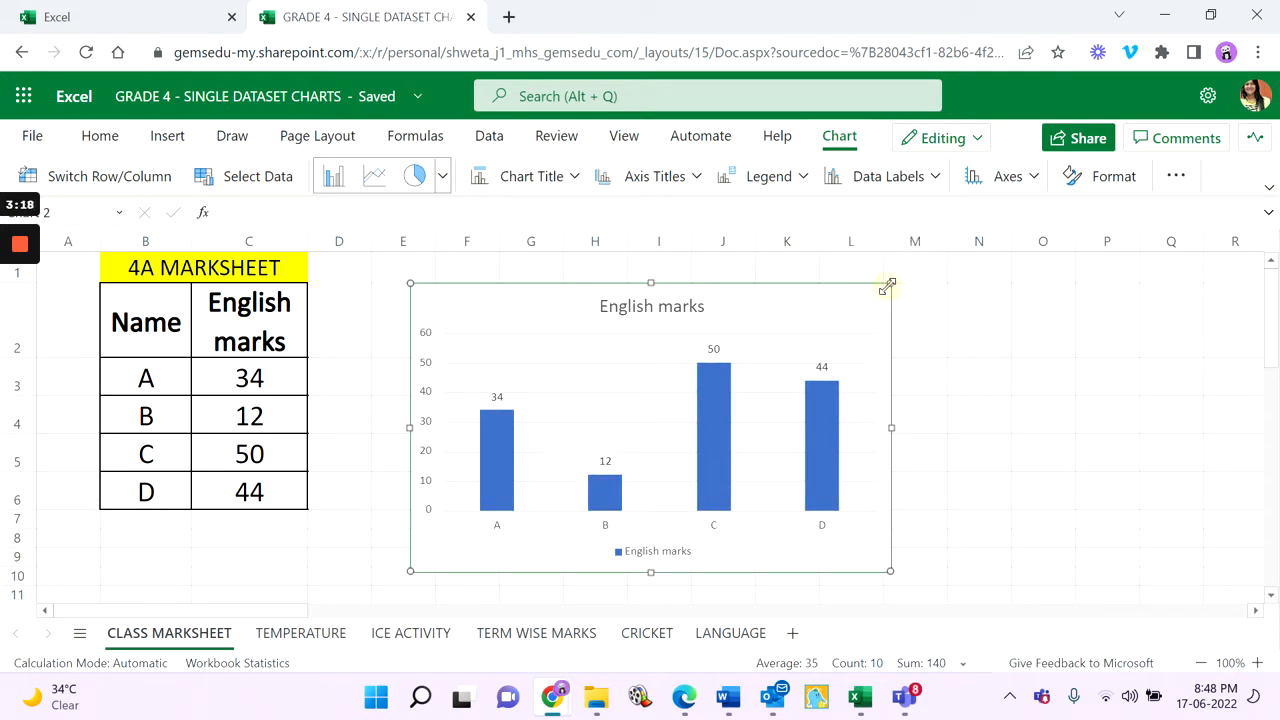
left_click_drag(888, 287, 913, 266)
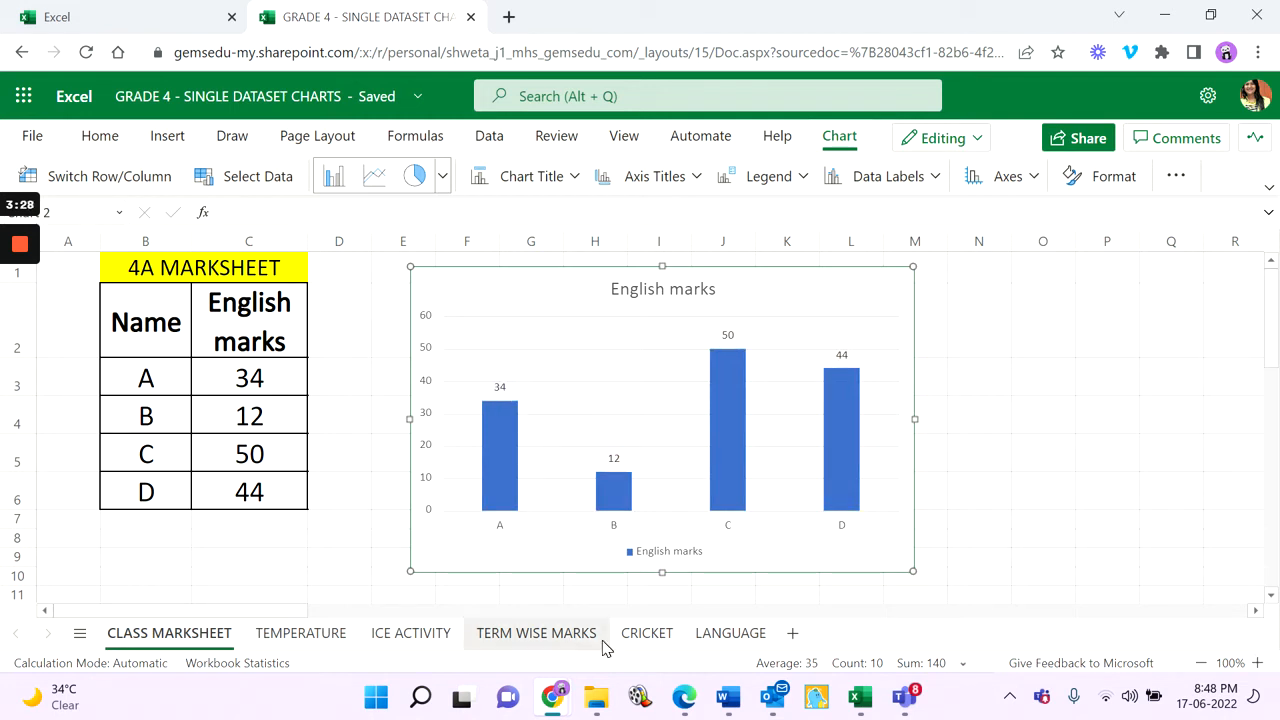
- Try to set the chart's data labels to font size 36 with the general worksheet font settings
left_click(505, 397)
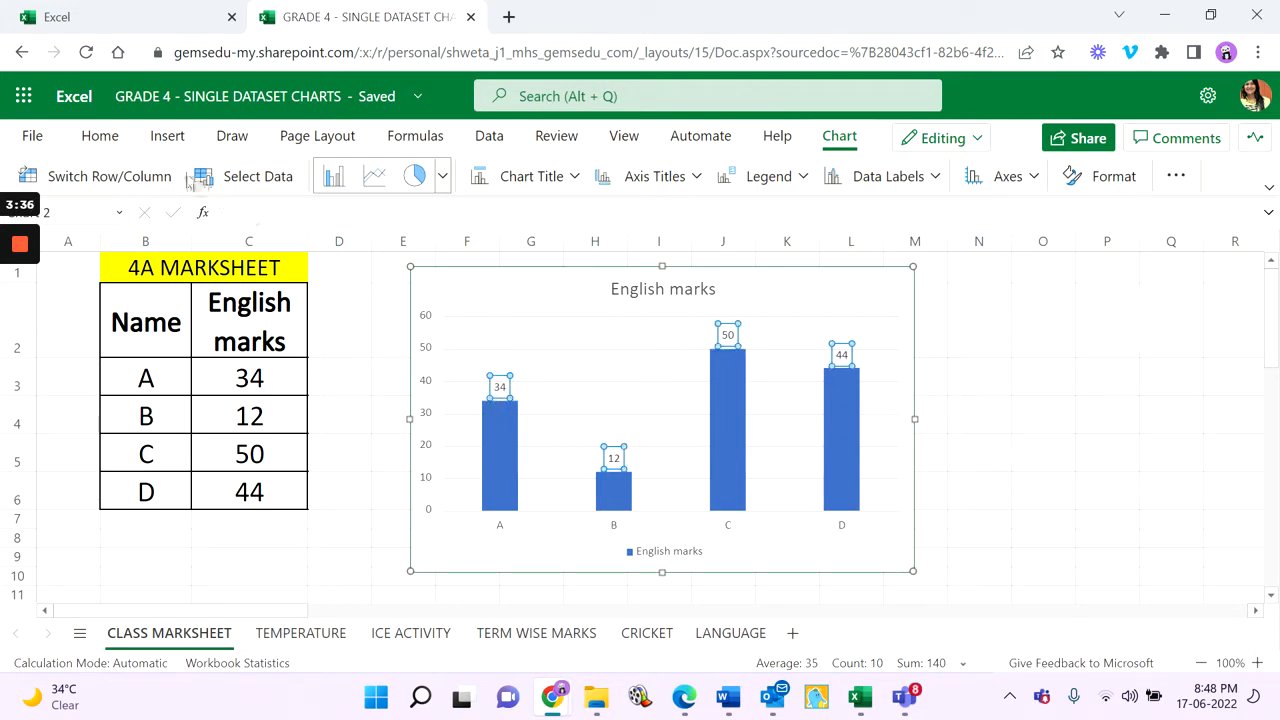
left_click(100, 140)
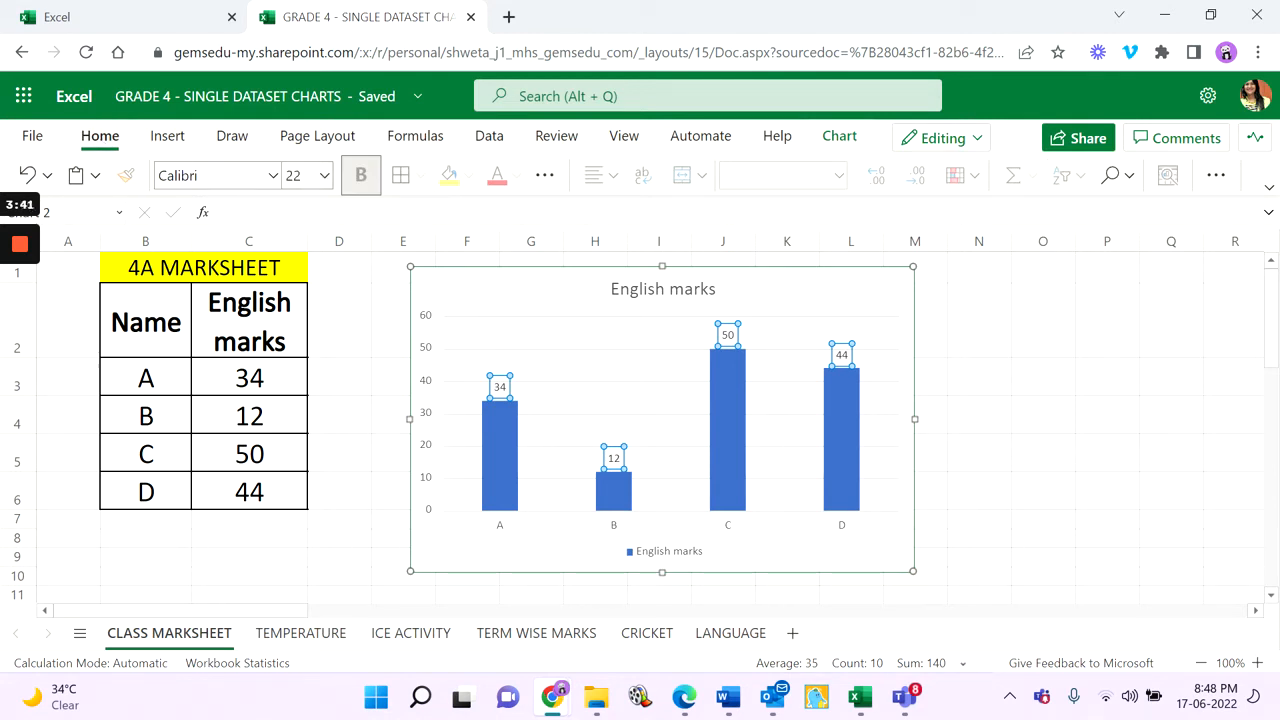
left_click(292, 175)
left_click(326, 176)
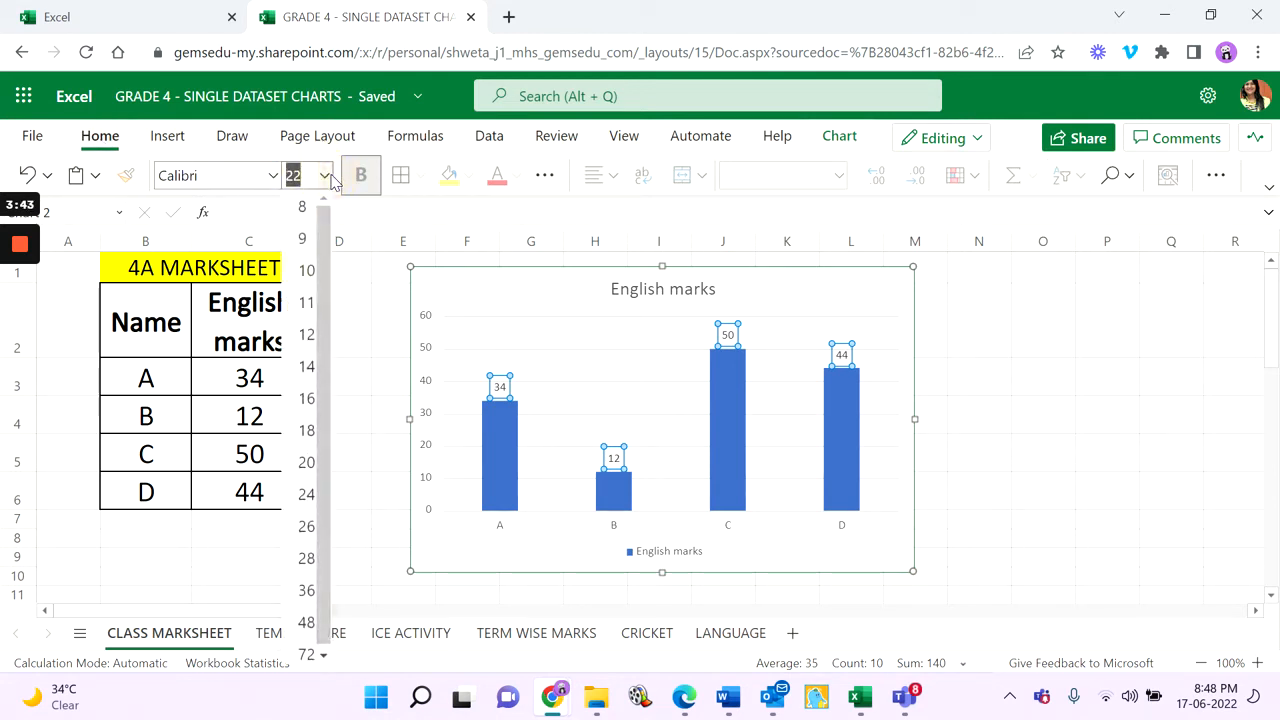
left_click(308, 590)
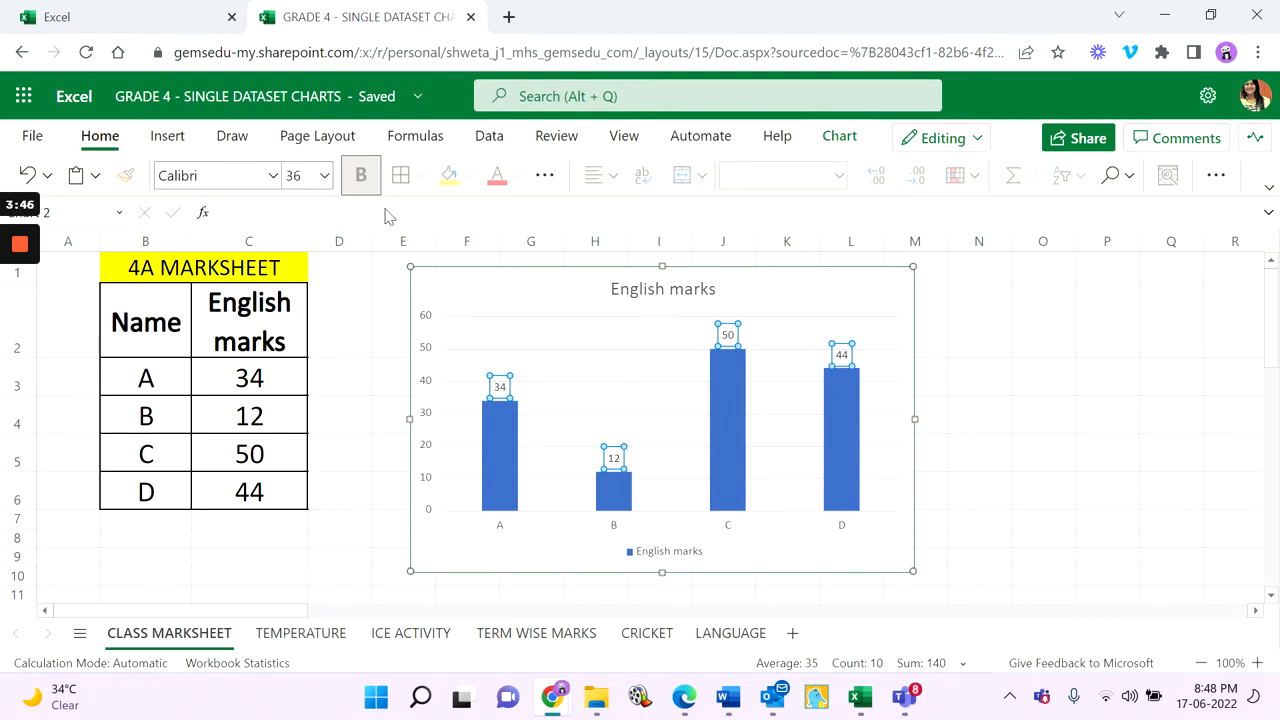
left_click(497, 391)
left_click(509, 386)
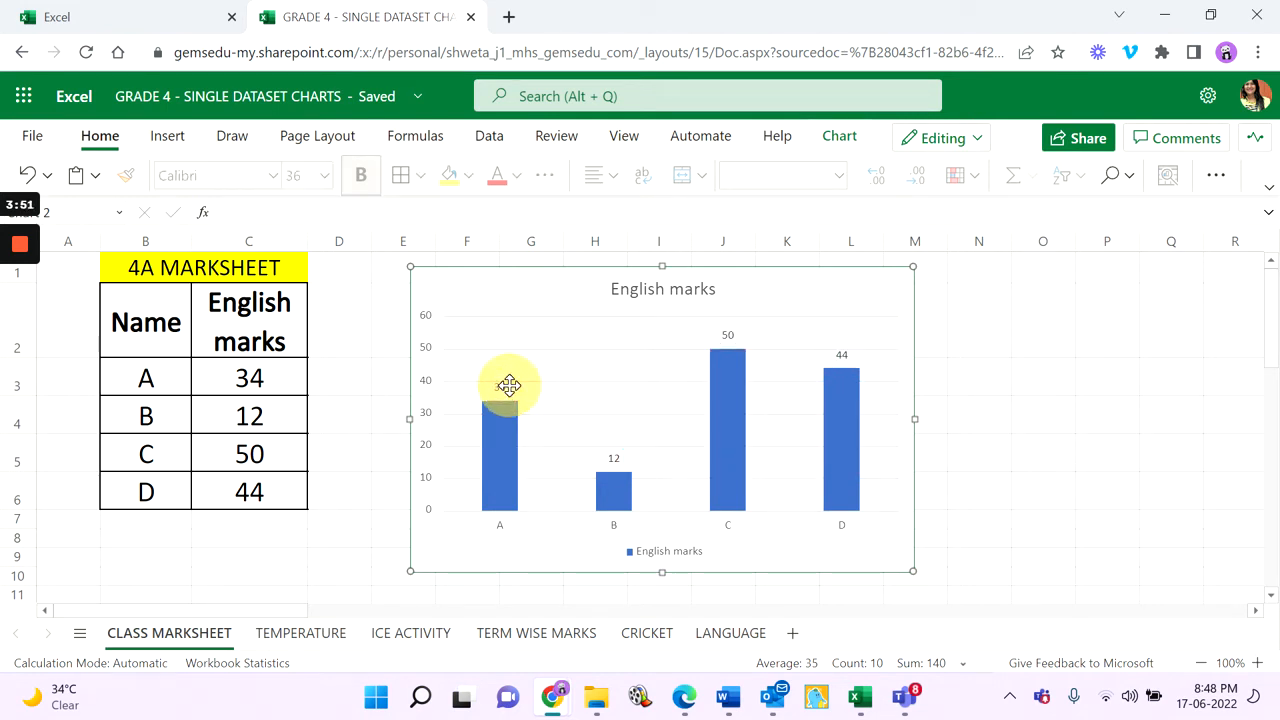
left_click(507, 394)
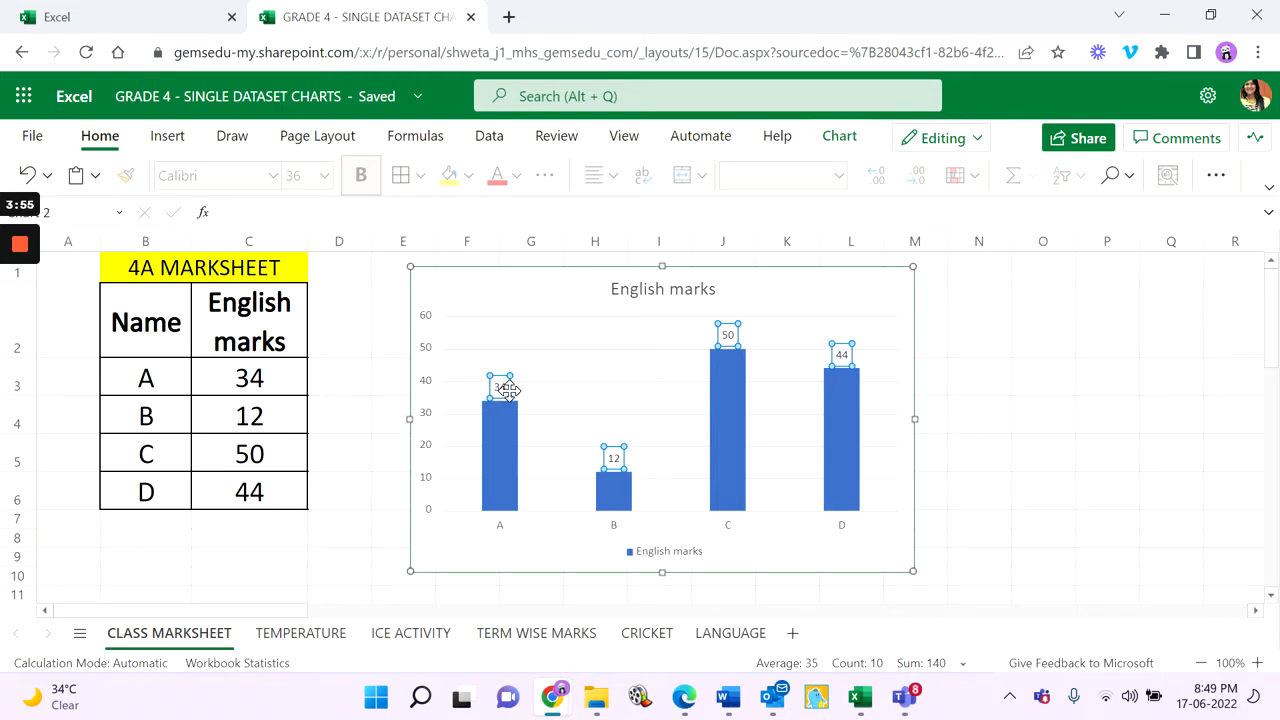
left_click(507, 394)
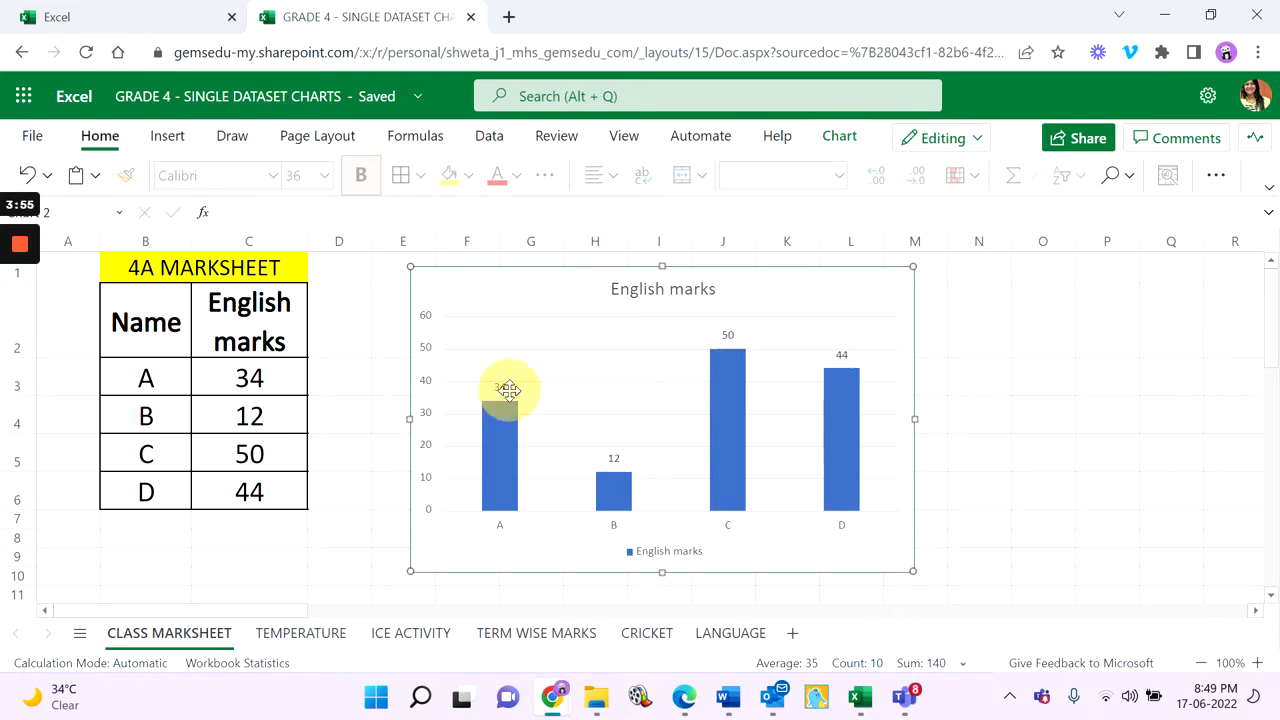
- Open the chart formatting options and expand the data label settings of the "English marks" series
left_click(728, 336)
left_click(837, 135)
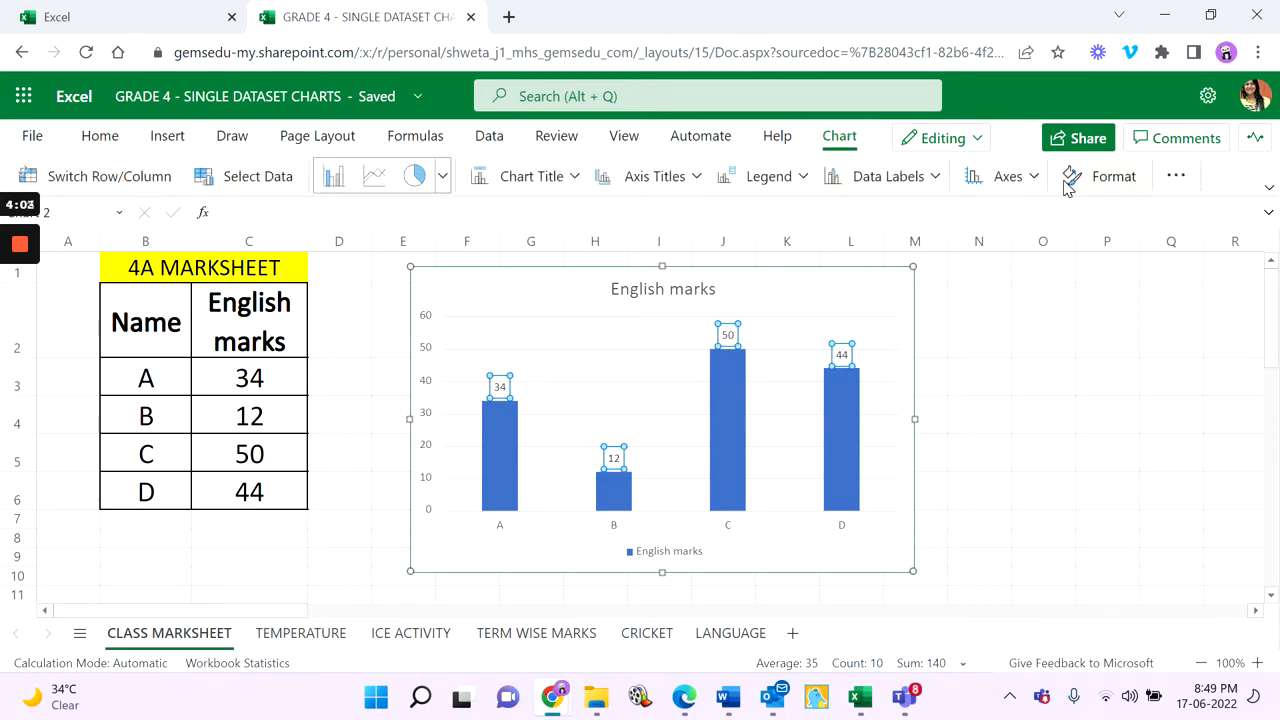
left_click(1113, 184)
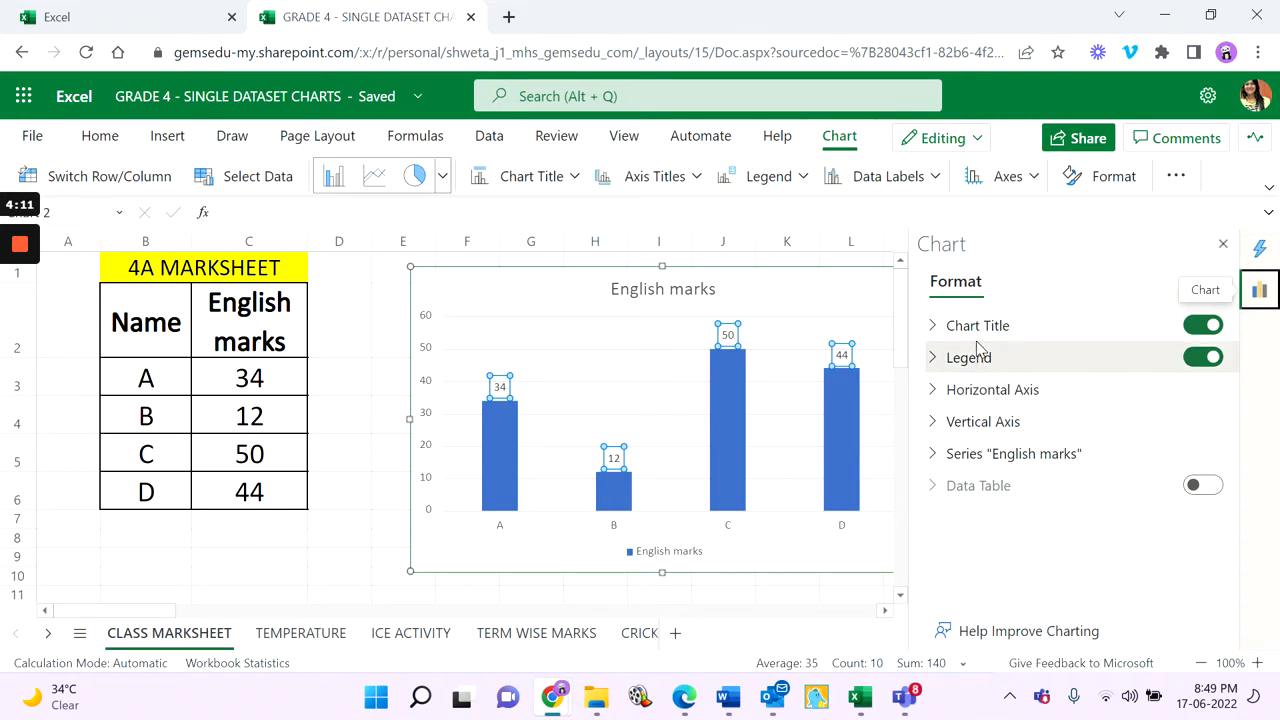
left_click(990, 456)
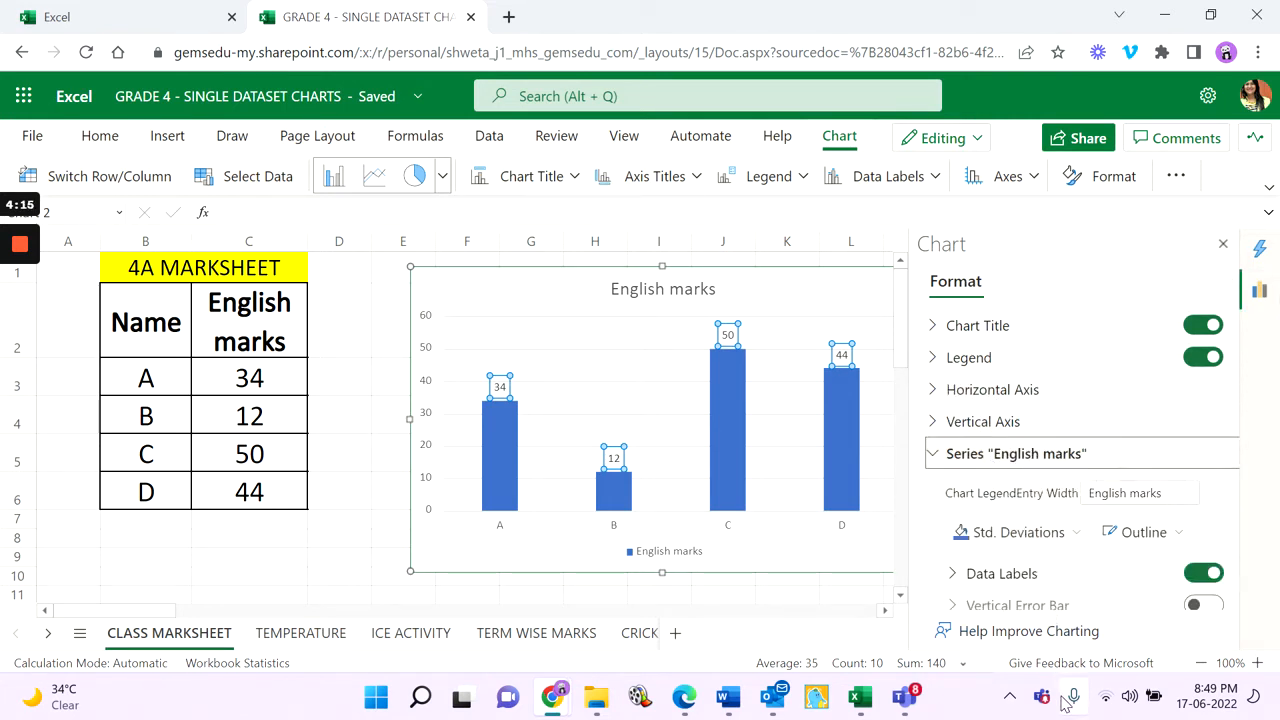
scroll(1003, 500, "down", 1)
left_click(1003, 472)
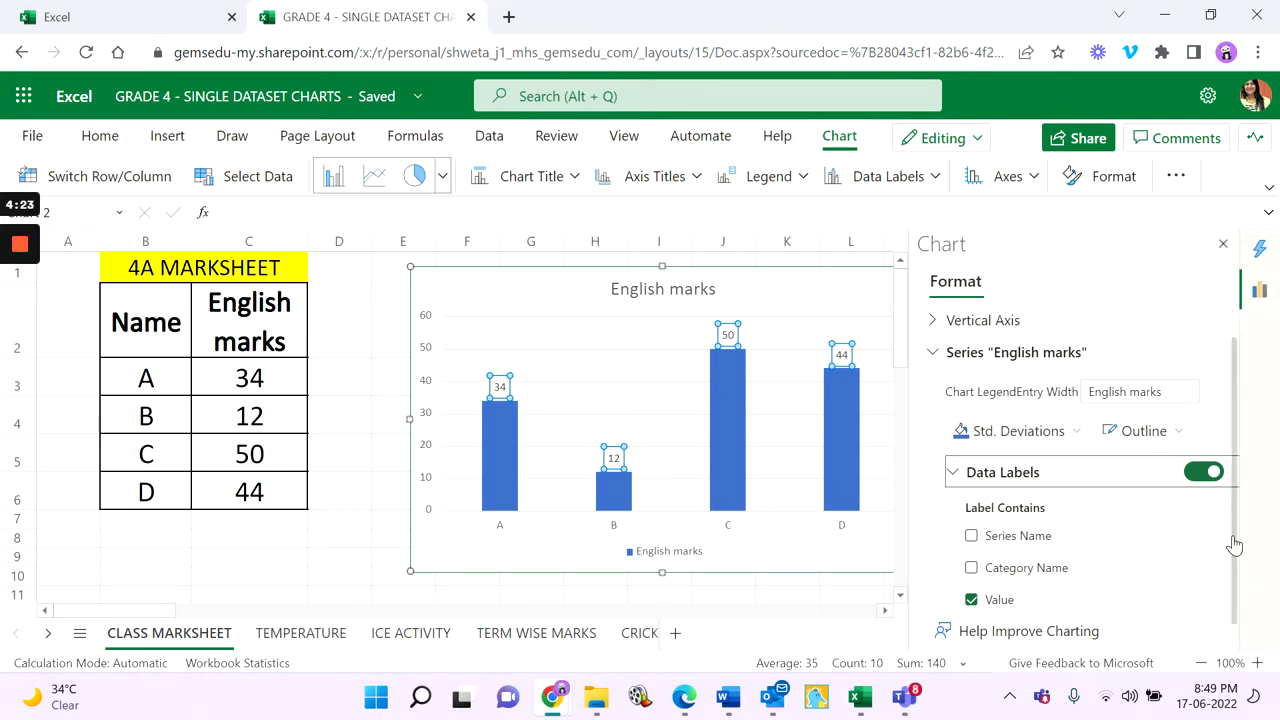
- Set the font size of the "English marks" data labels to 13
left_click_drag(1235, 545, 1240, 603)
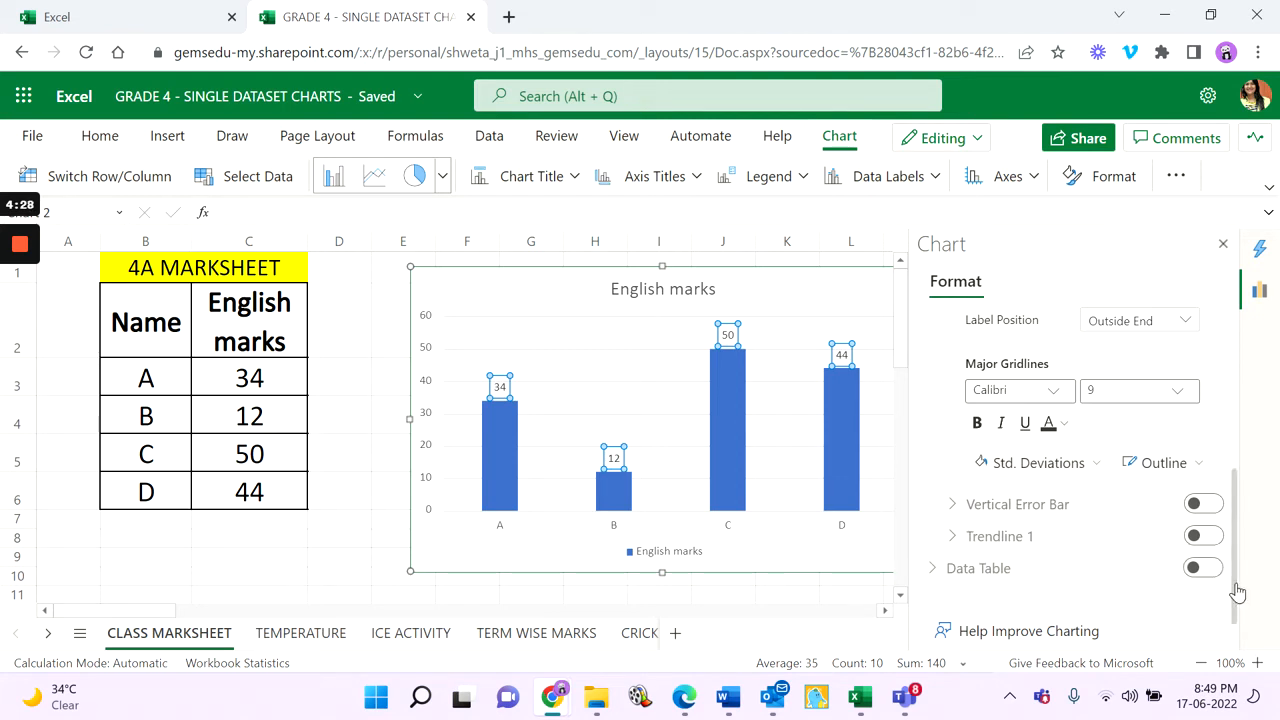
left_click_drag(1237, 594, 1220, 543)
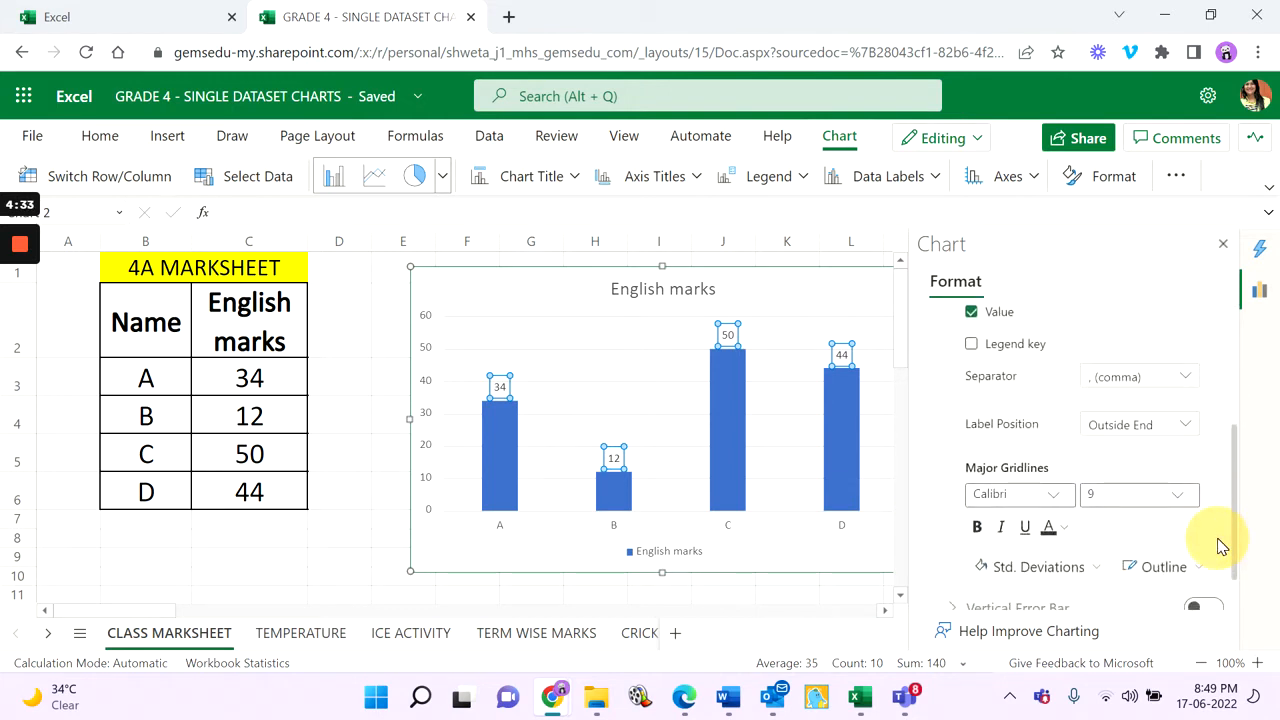
left_click(1140, 494)
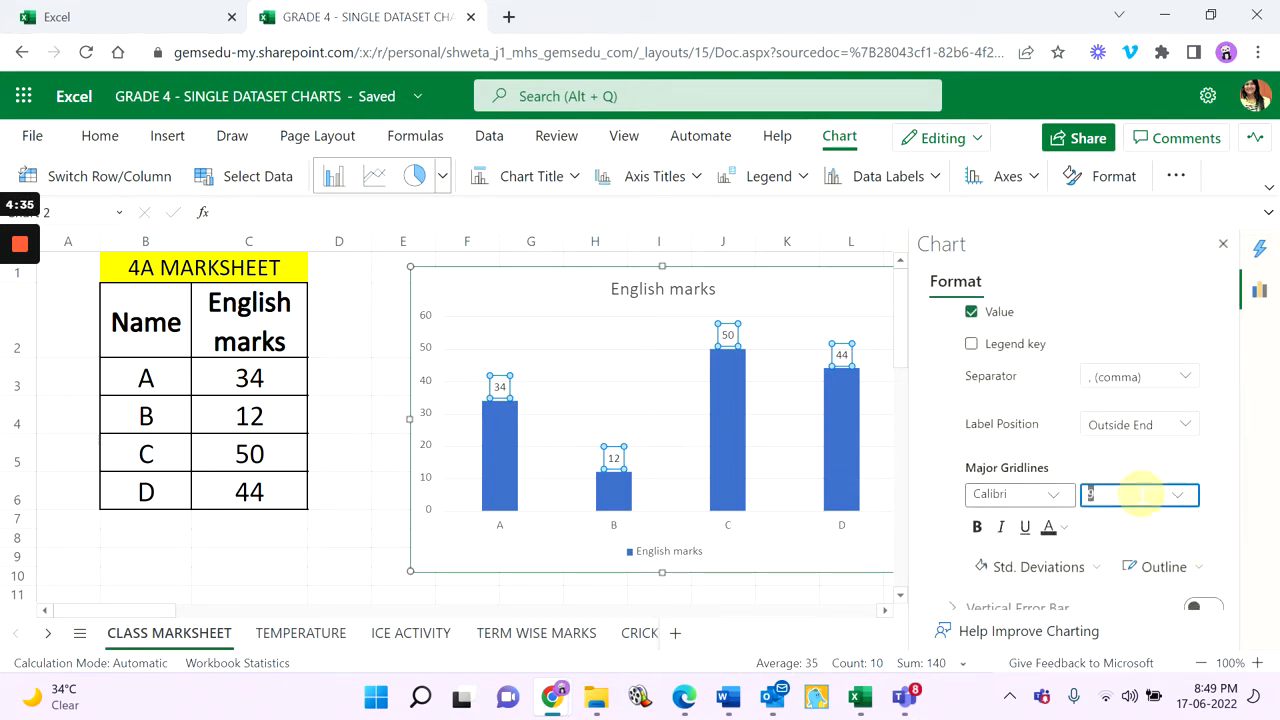
left_click(1178, 496)
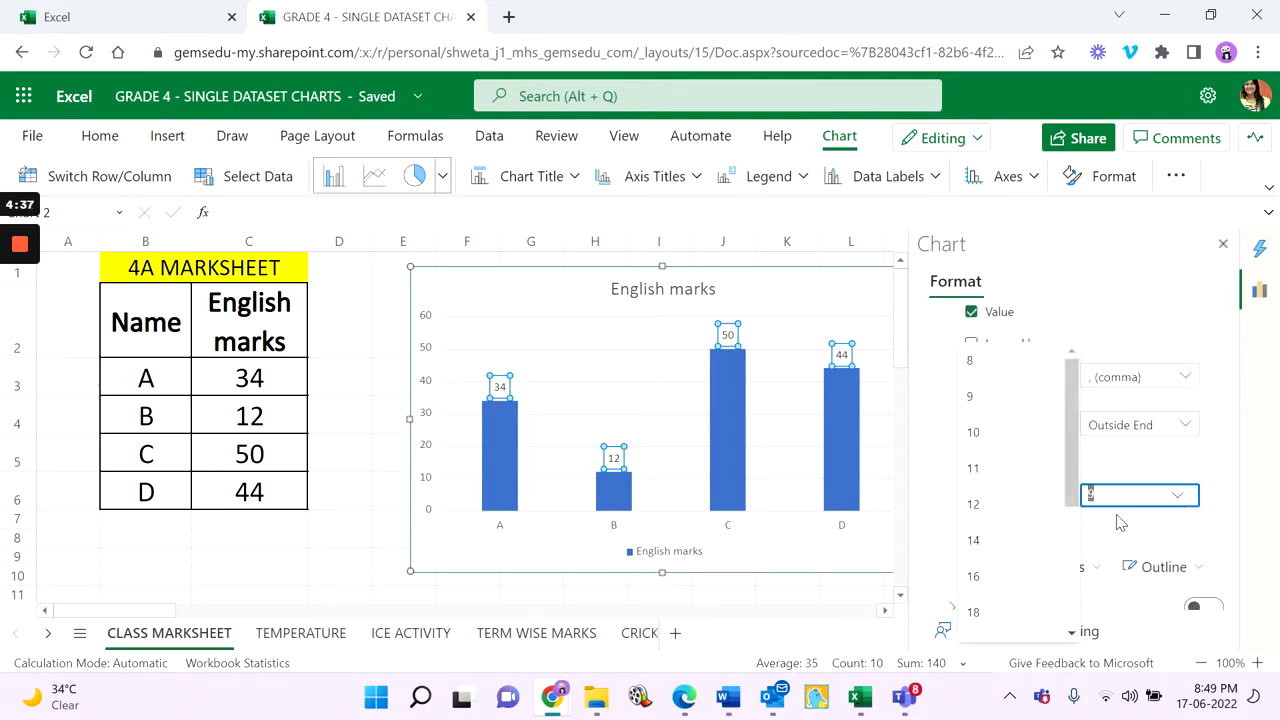
left_click(1019, 614)
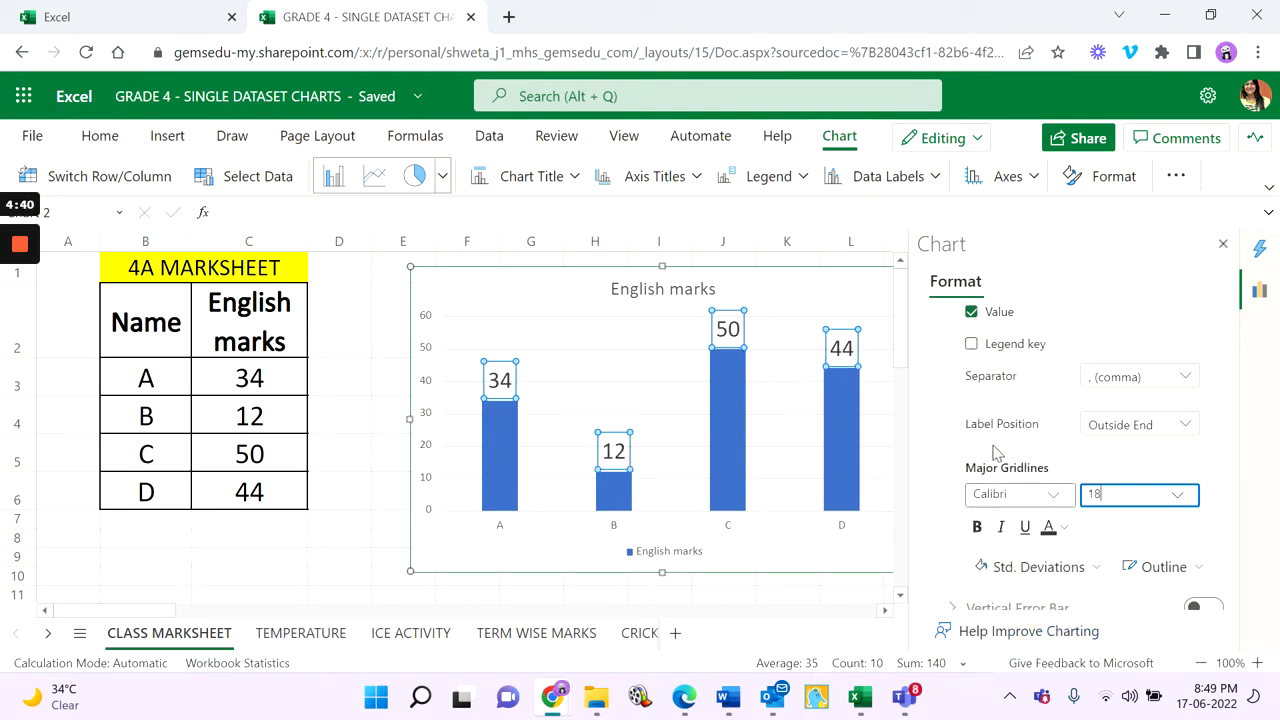
key("BackSpace")
key("Return")
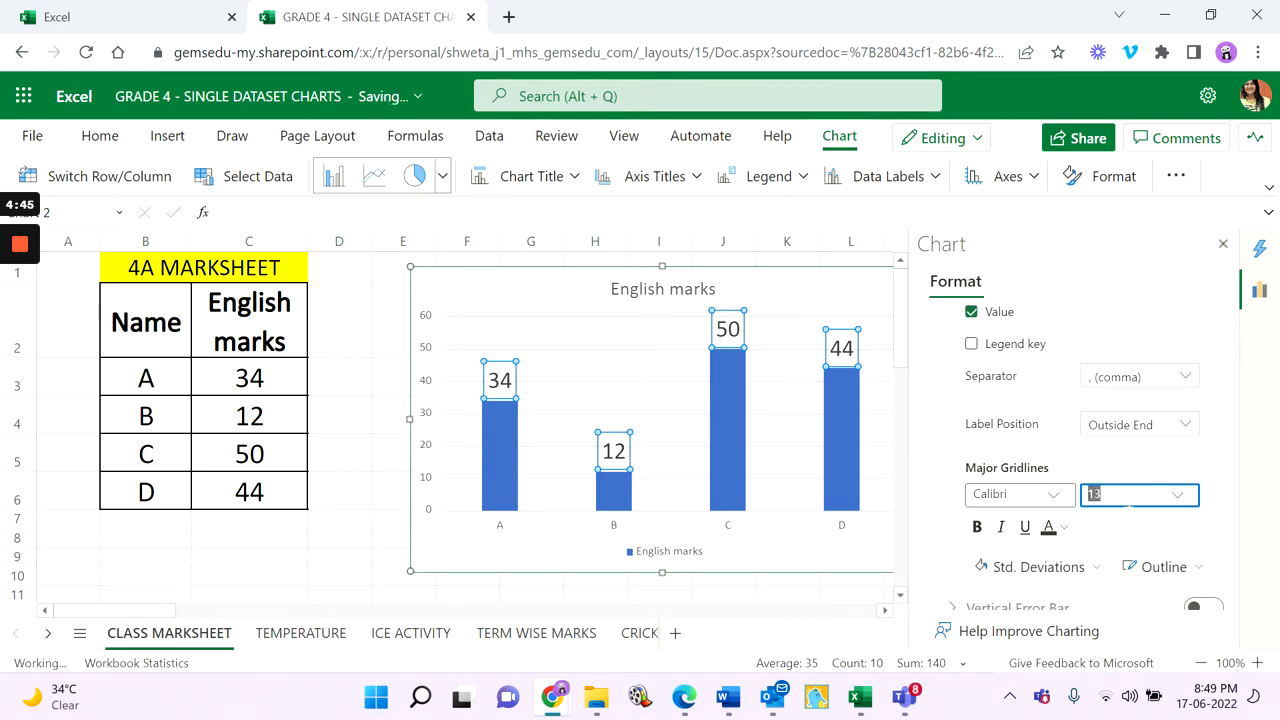
- Colour the data labels' text dark red and fill the labels with standard yellow
left_click(1057, 533)
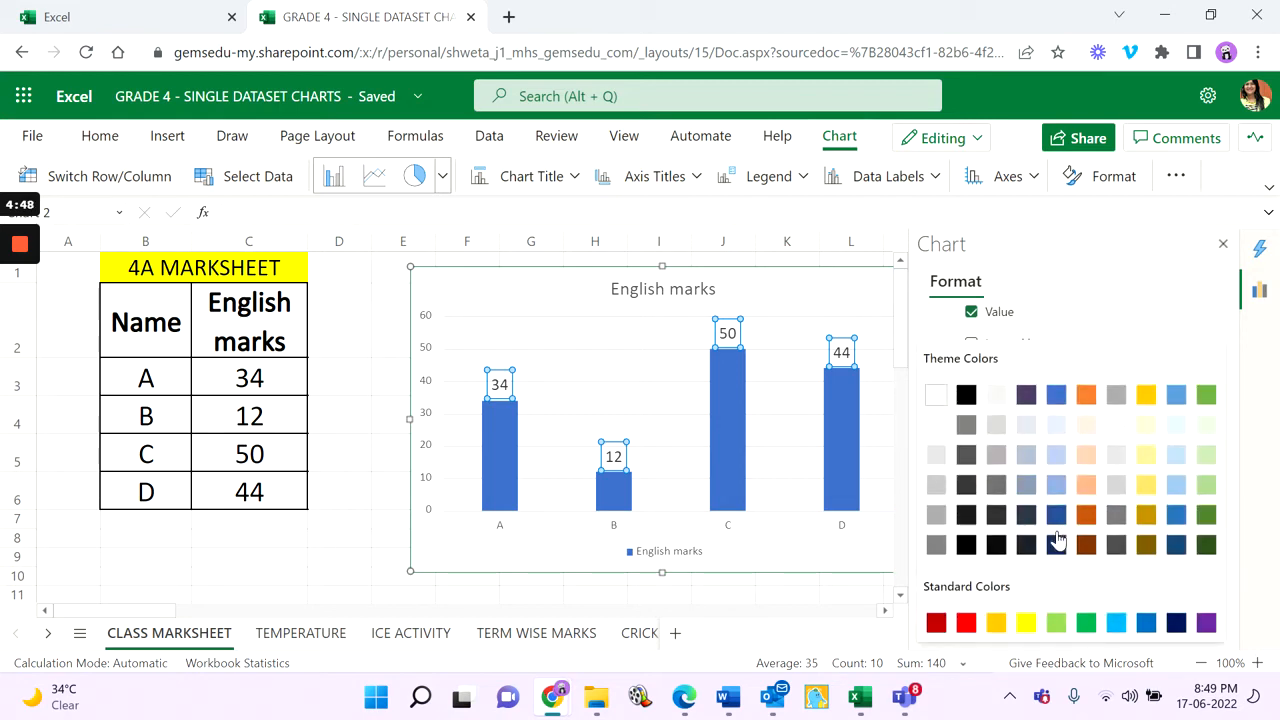
left_click(940, 630)
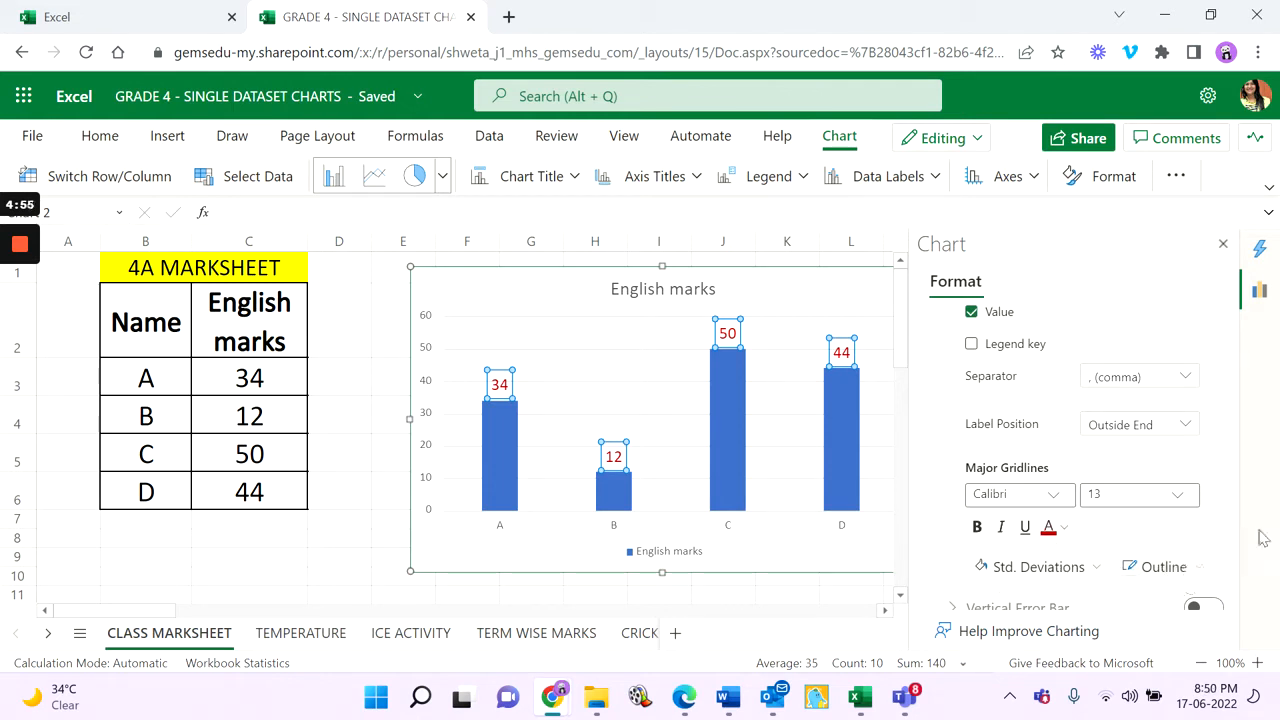
scroll(1208, 603, "down", 2)
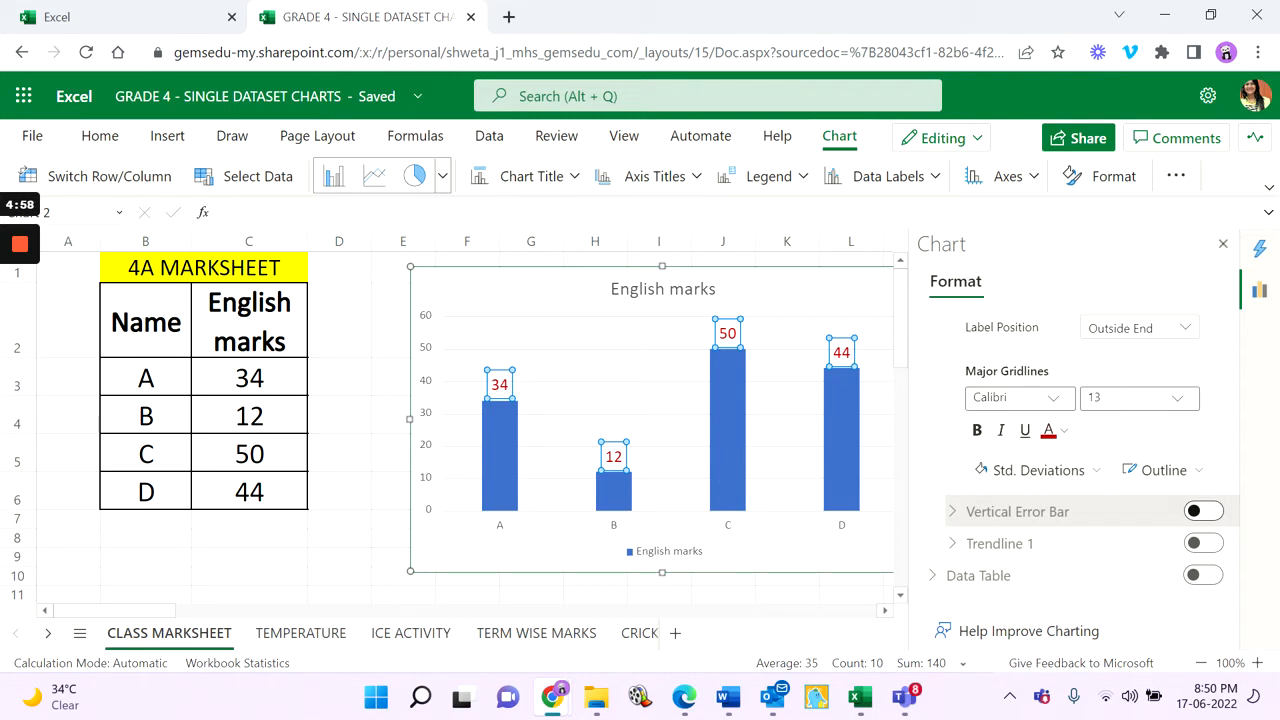
scroll(1090, 460, "up", 5)
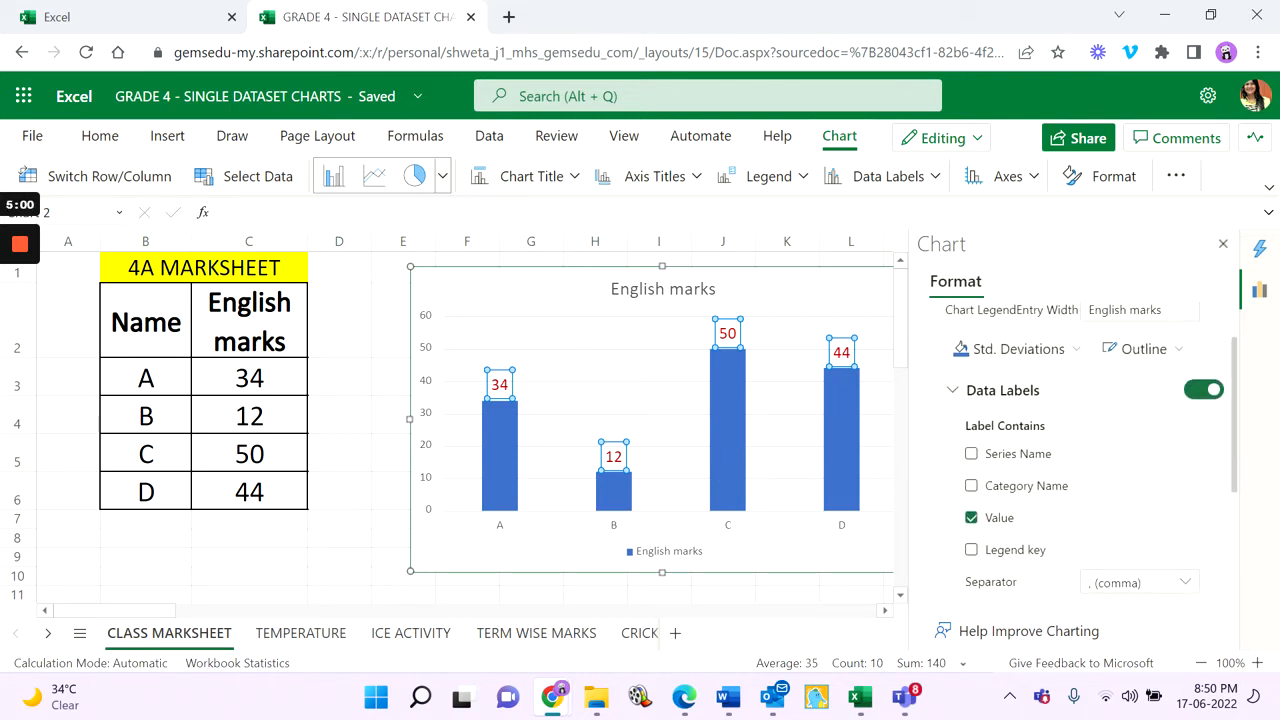
scroll(1090, 455, "down", 4)
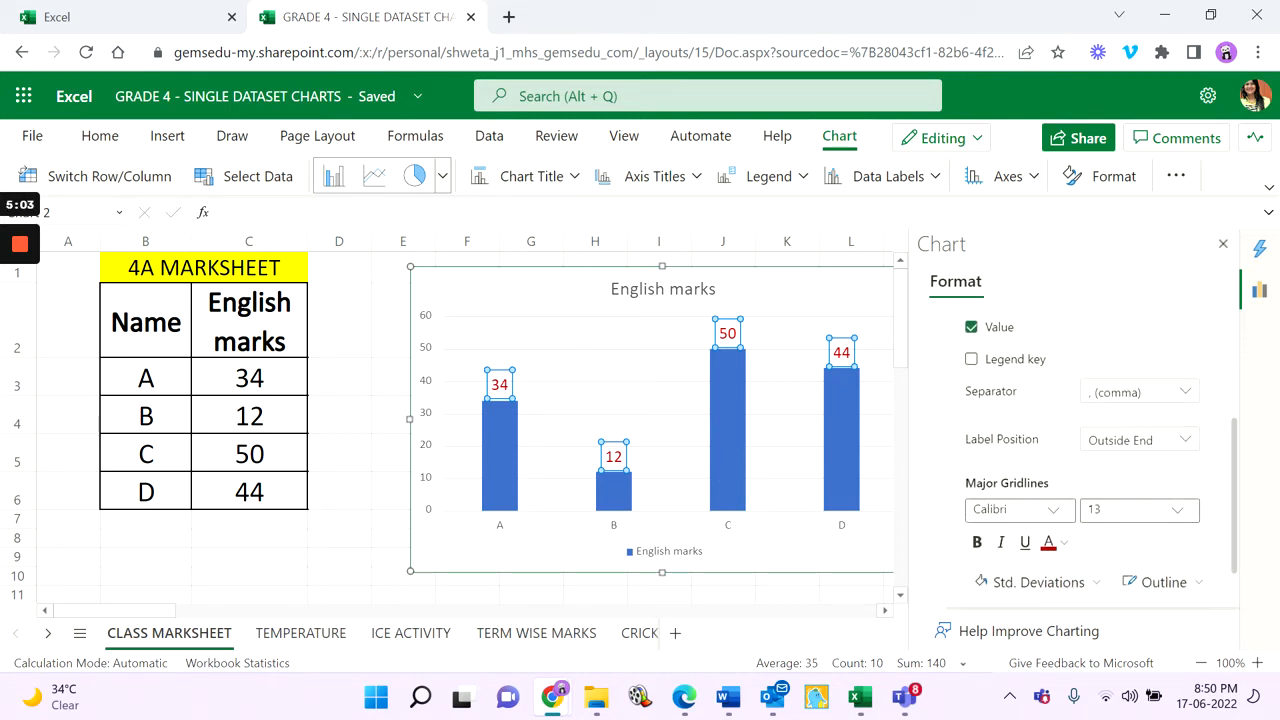
scroll(1090, 455, "down", 2)
left_click(1042, 499)
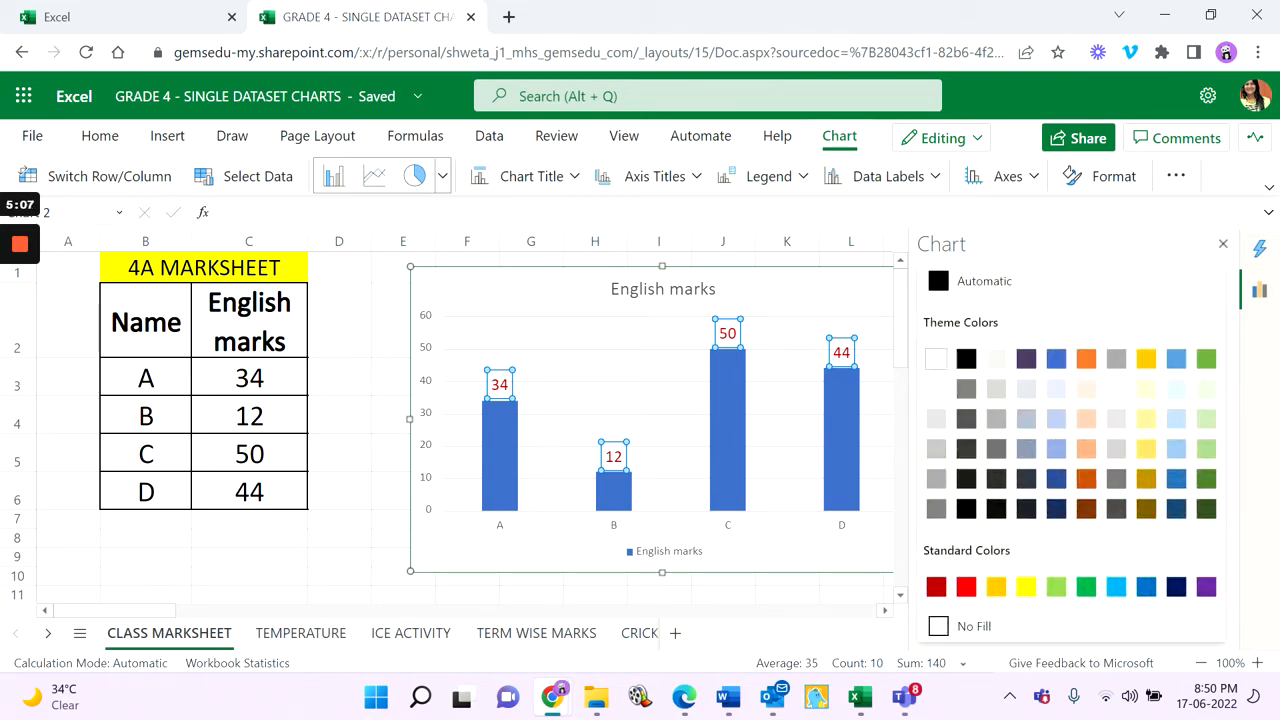
left_click(1026, 586)
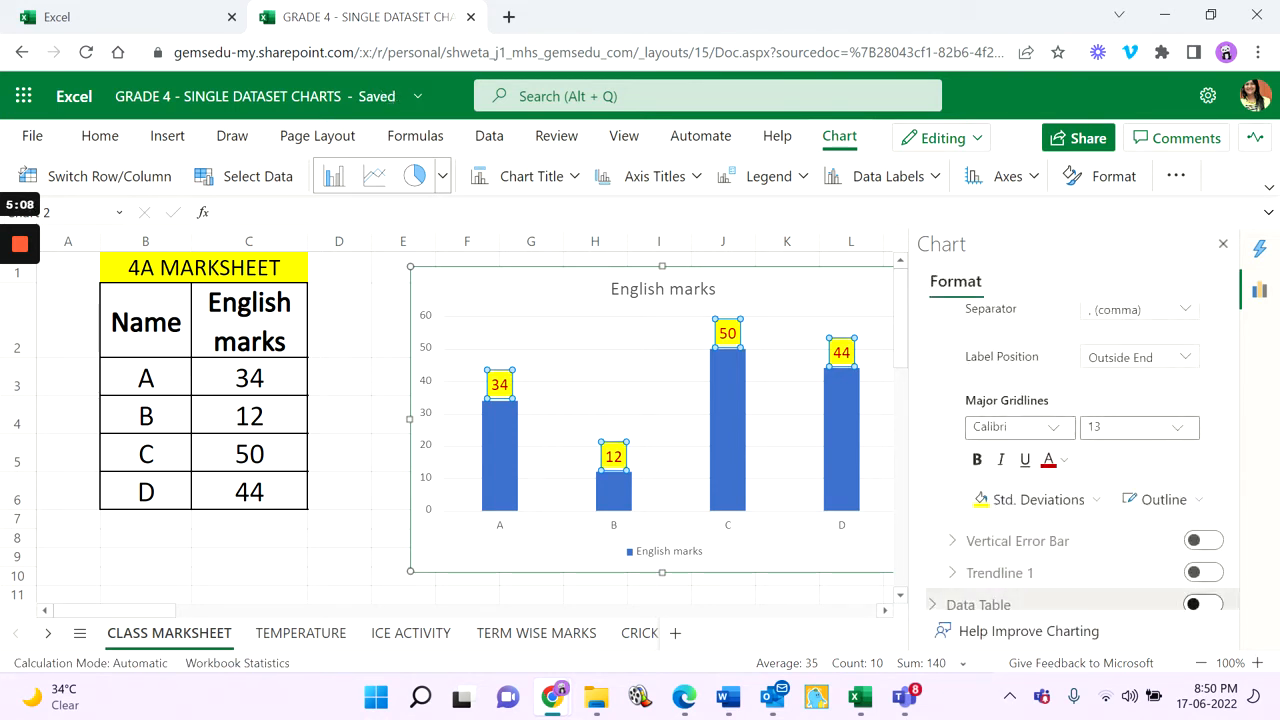
- Give the data labels a dark outline and colour the chart's horizontal gridlines blue
left_click(1163, 499)
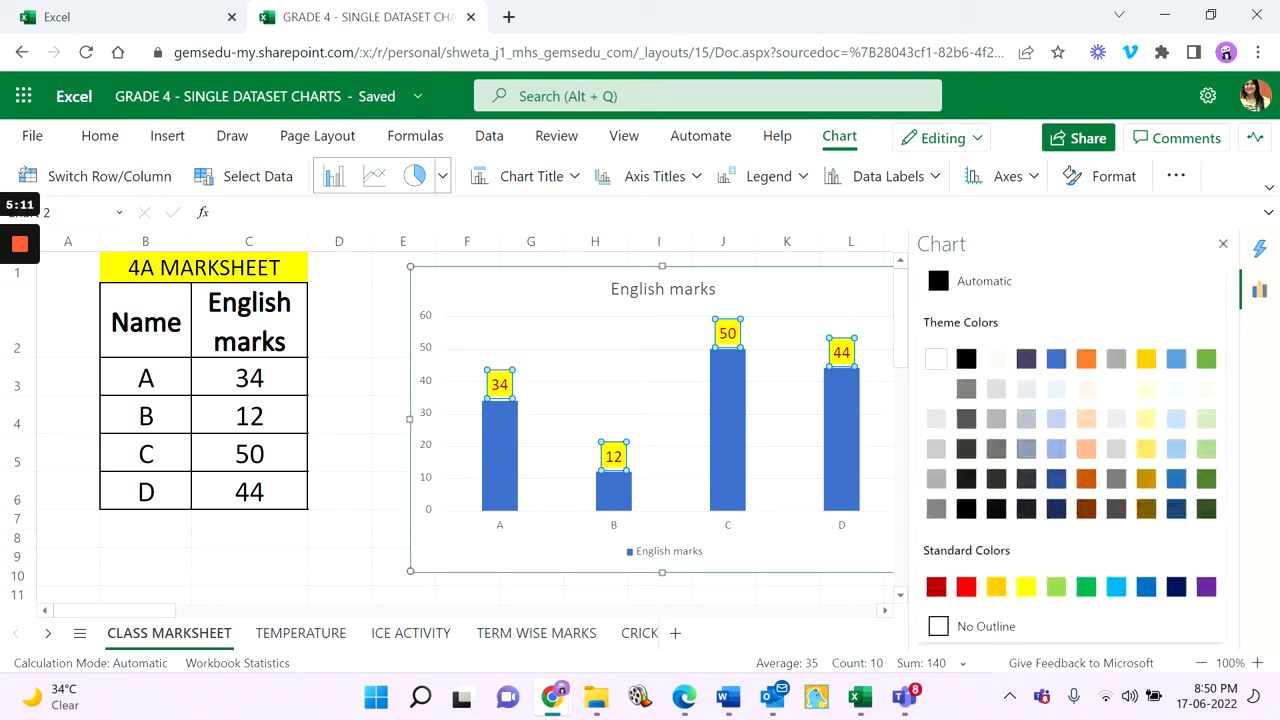
left_click(1146, 587)
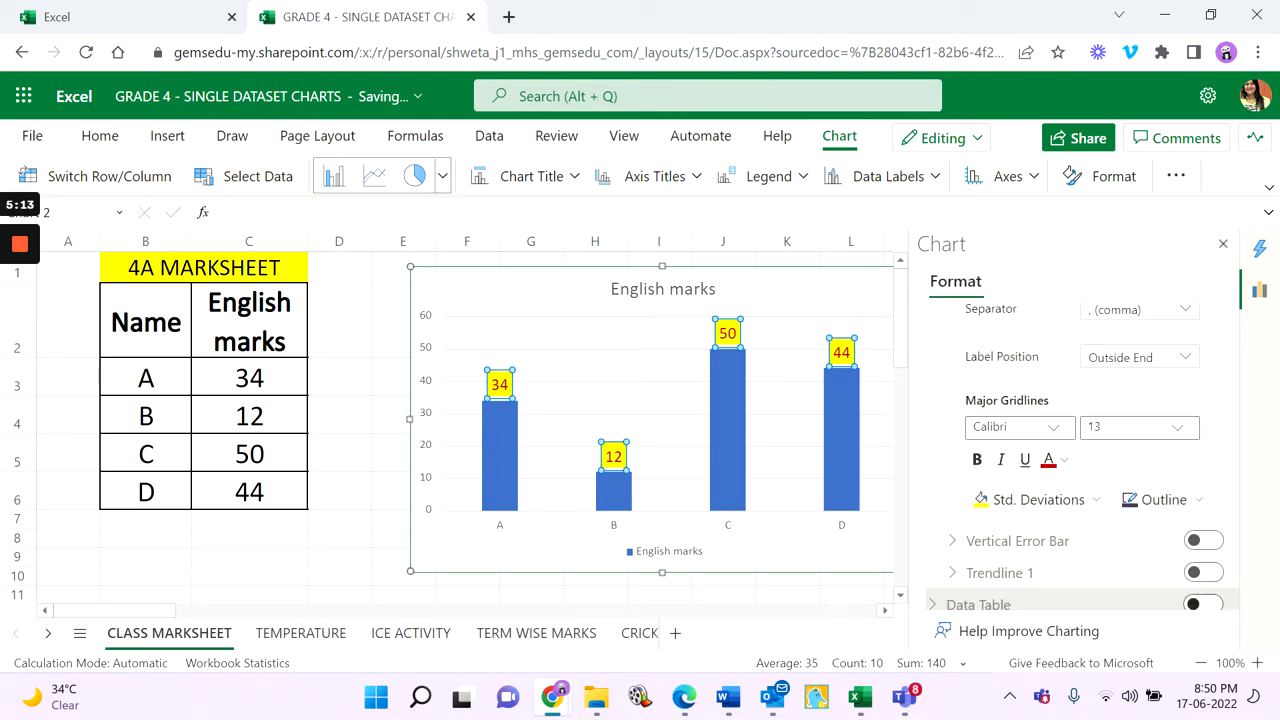
left_click(663, 407)
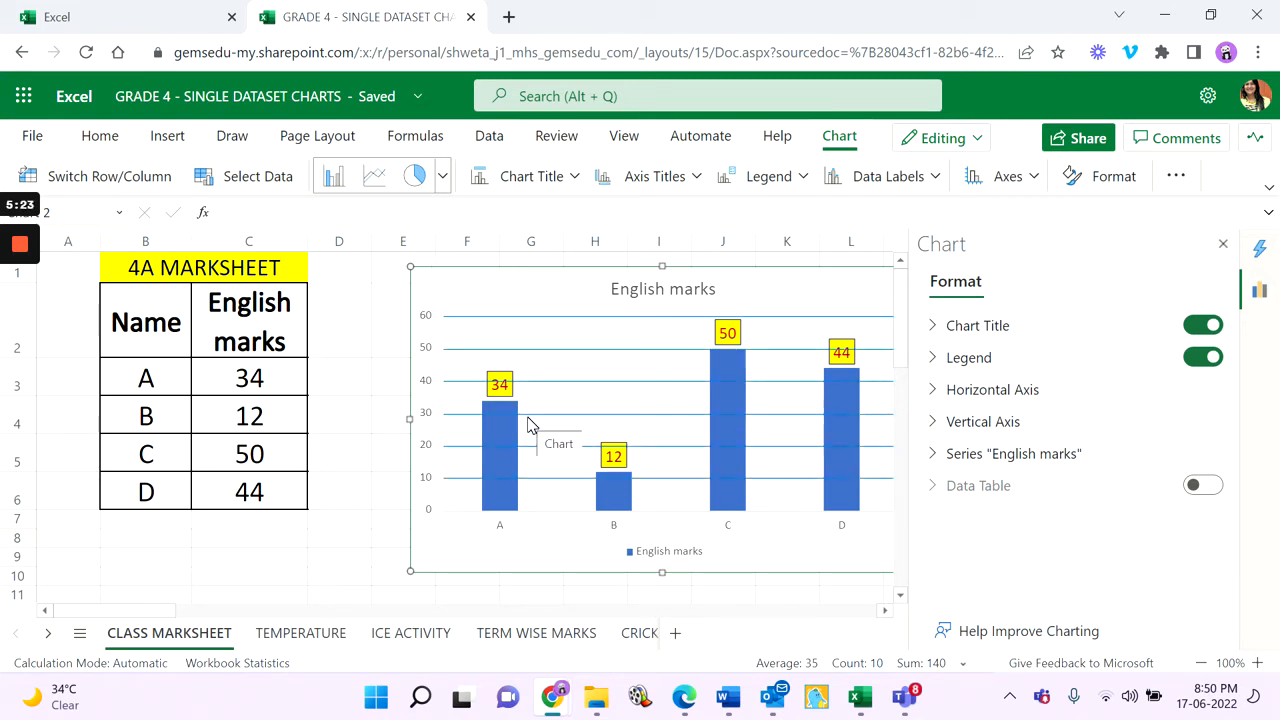
mouse_move(14, 255)
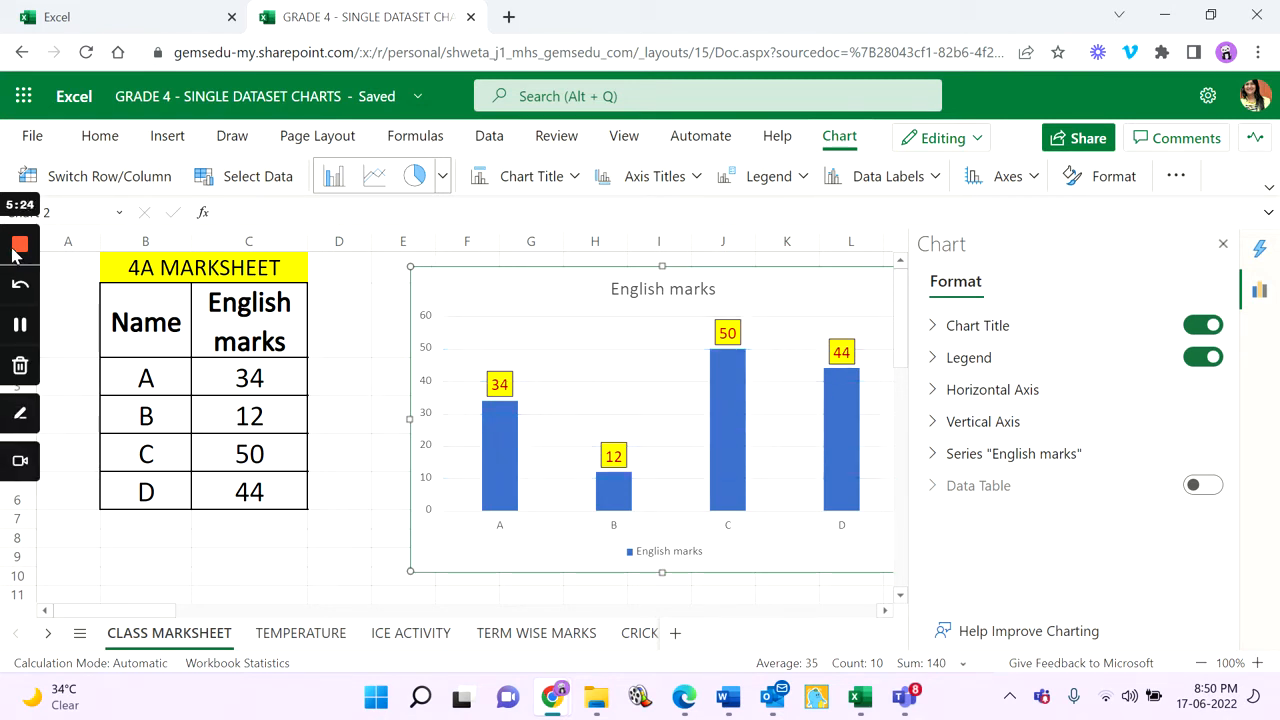
left_click(22, 325)
left_click(22, 325)
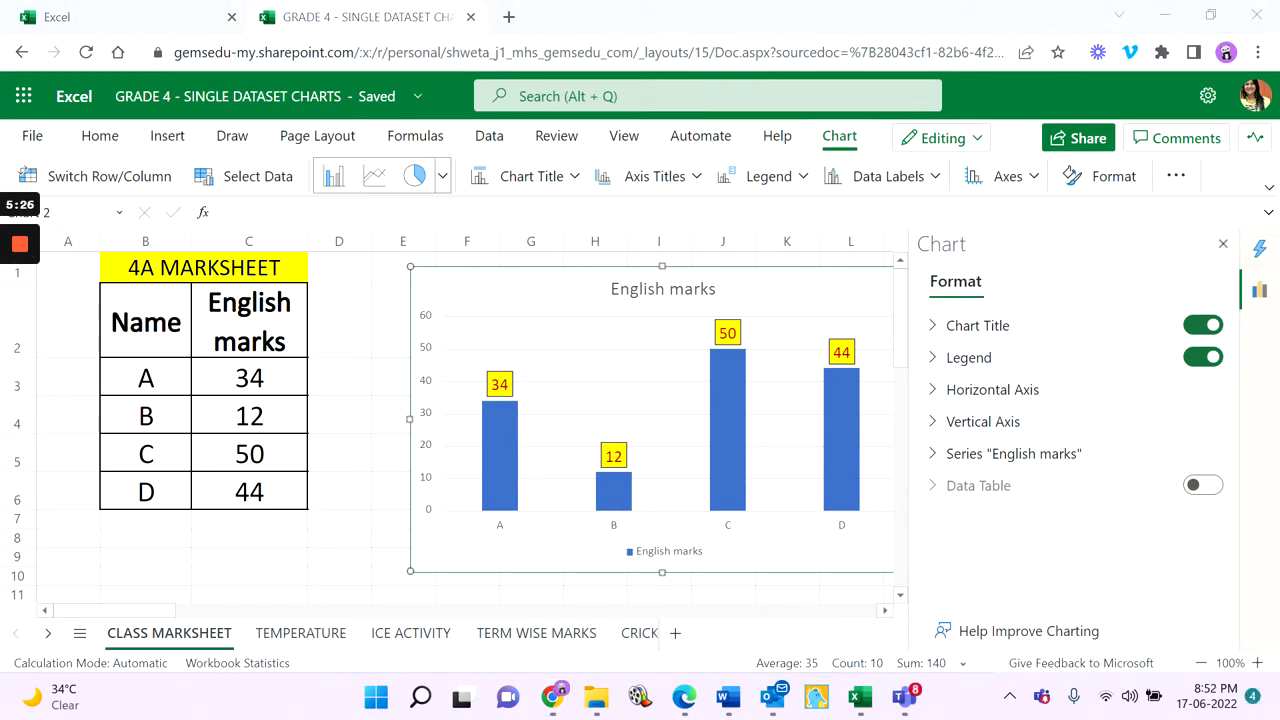
- Change the chart title's text to "ENGLISH MARKS FOR 4A"
left_click(667, 296)
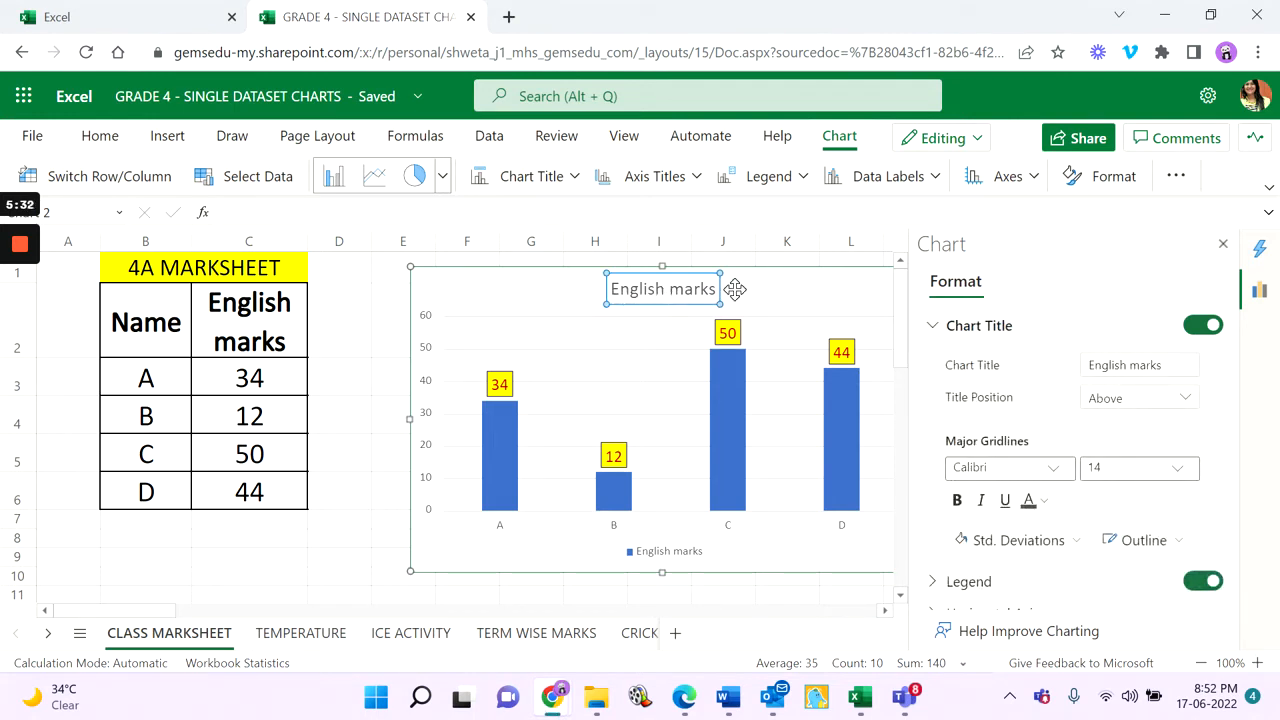
left_click(1222, 246)
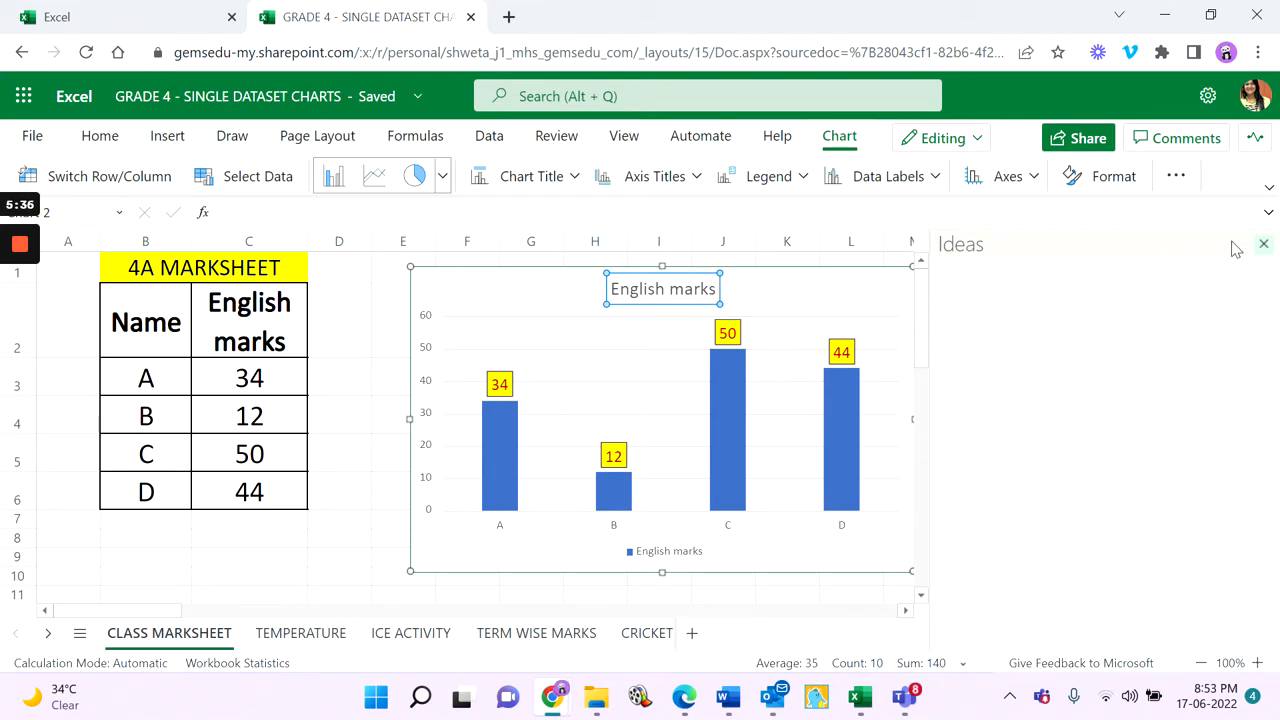
left_click(1265, 245)
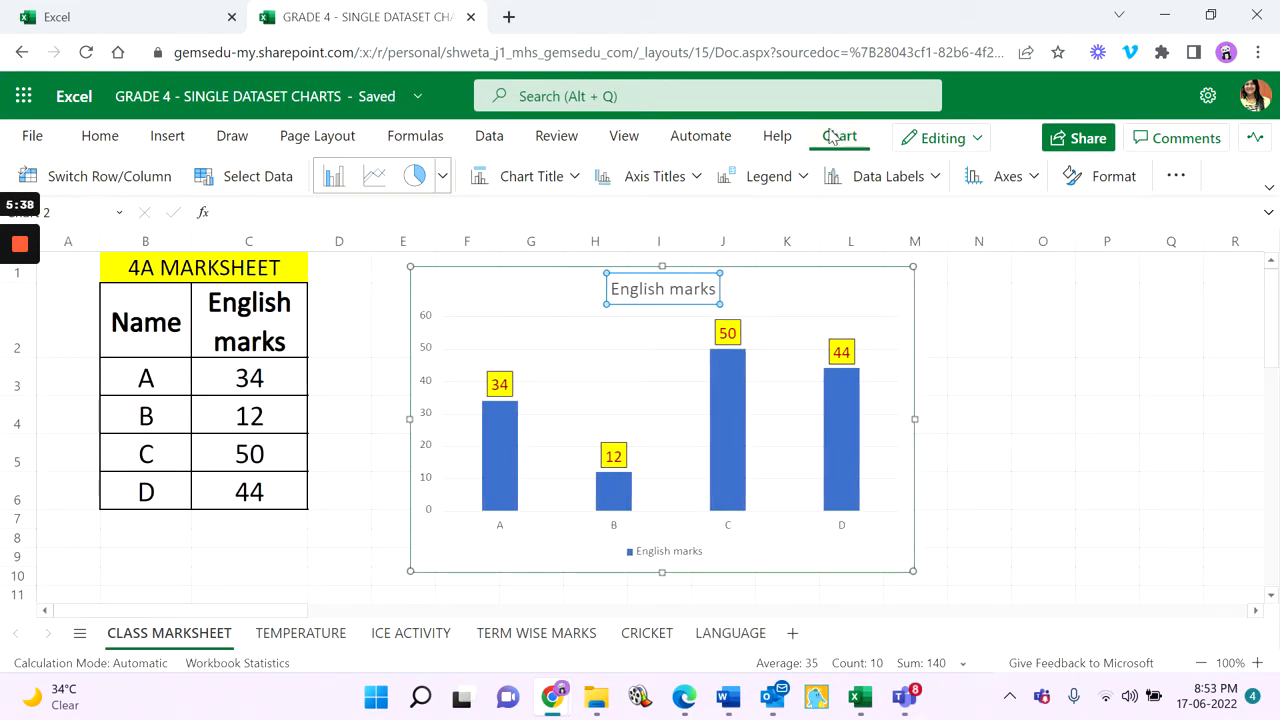
left_click(566, 180)
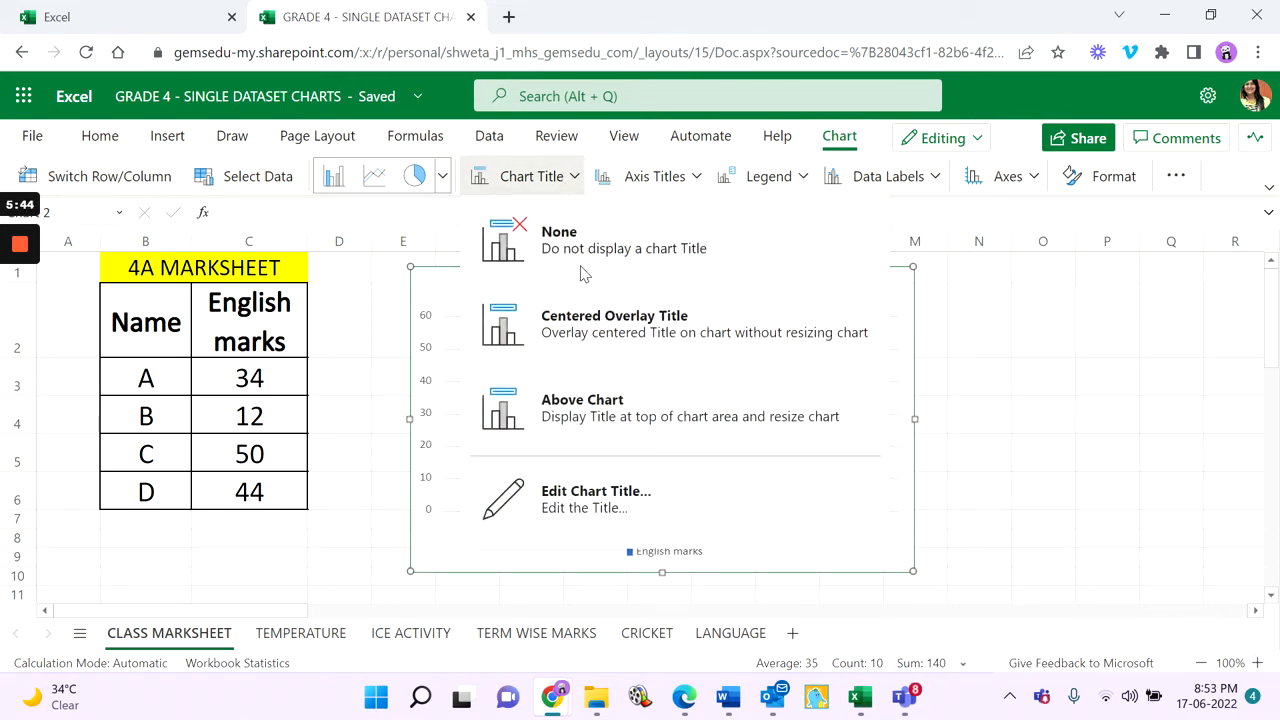
left_click(616, 503)
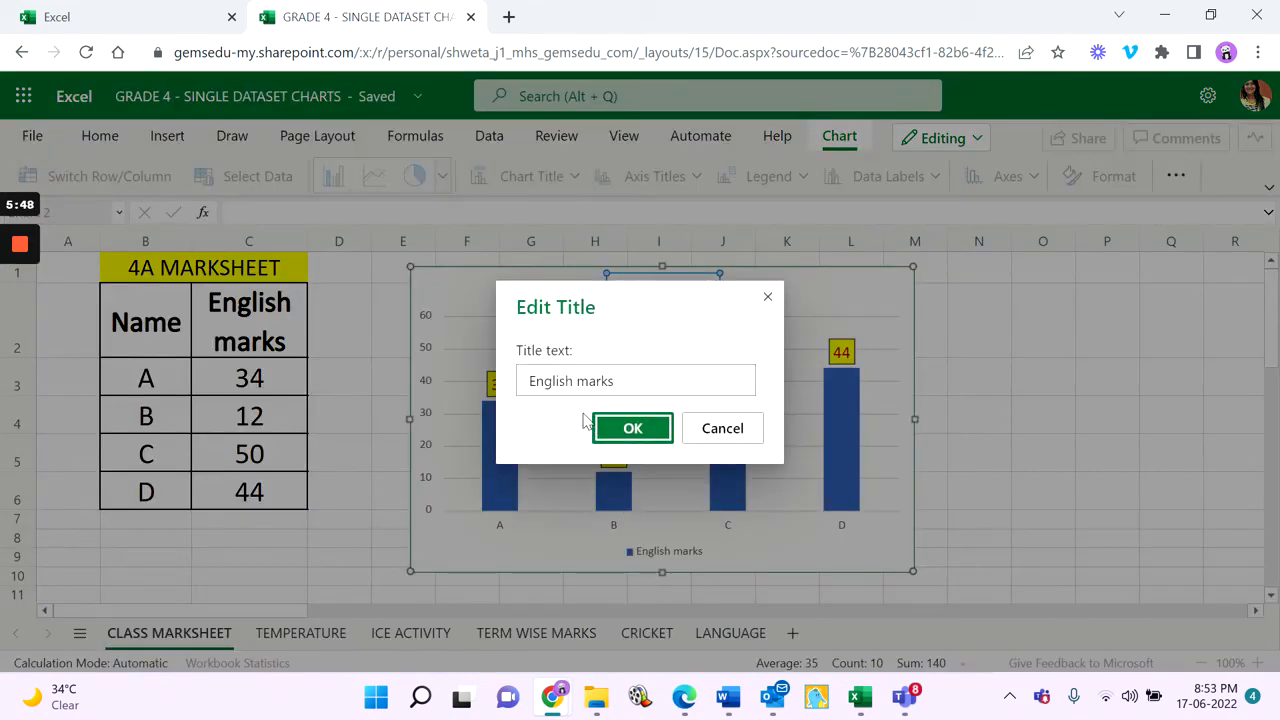
left_click(571, 381)
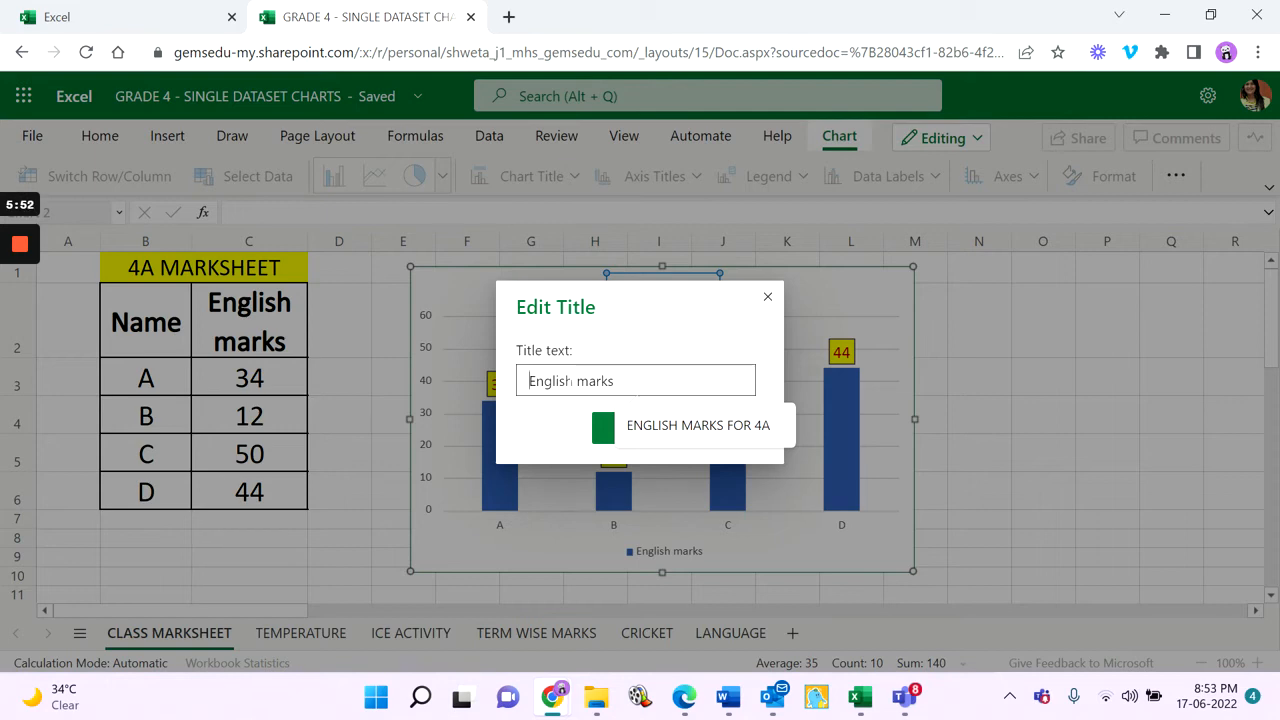
left_click(769, 425)
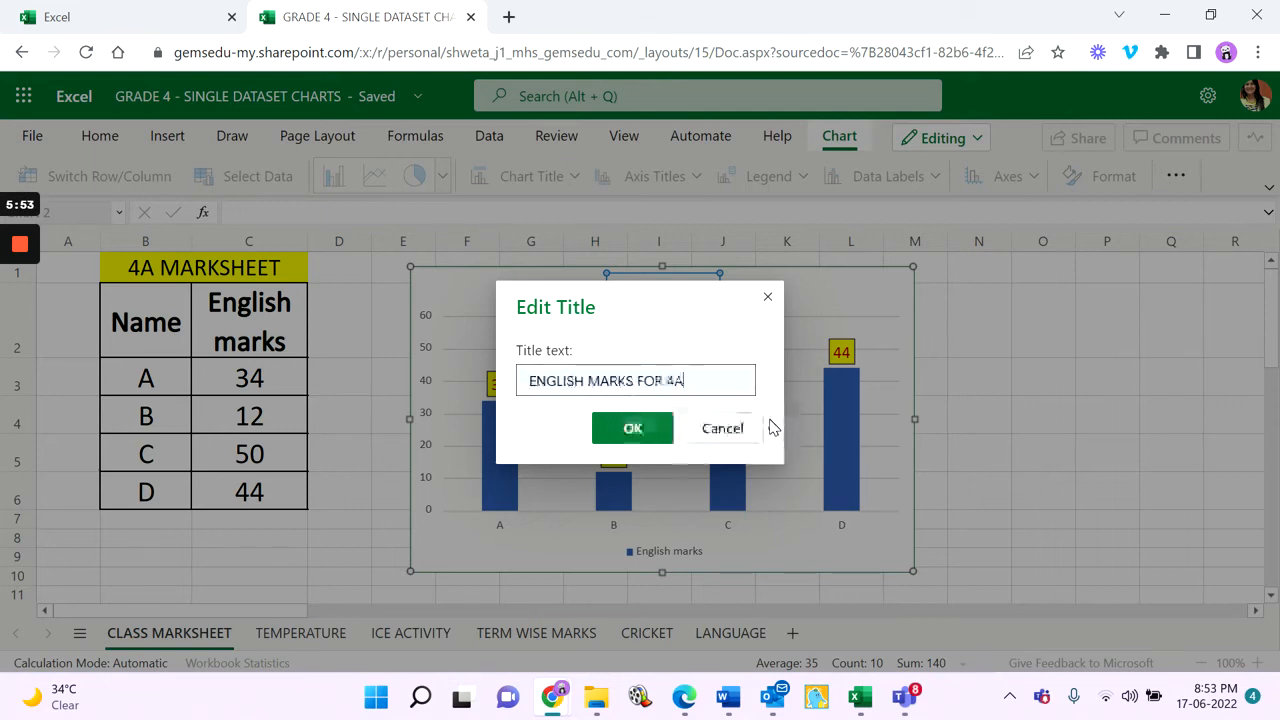
left_click(666, 430)
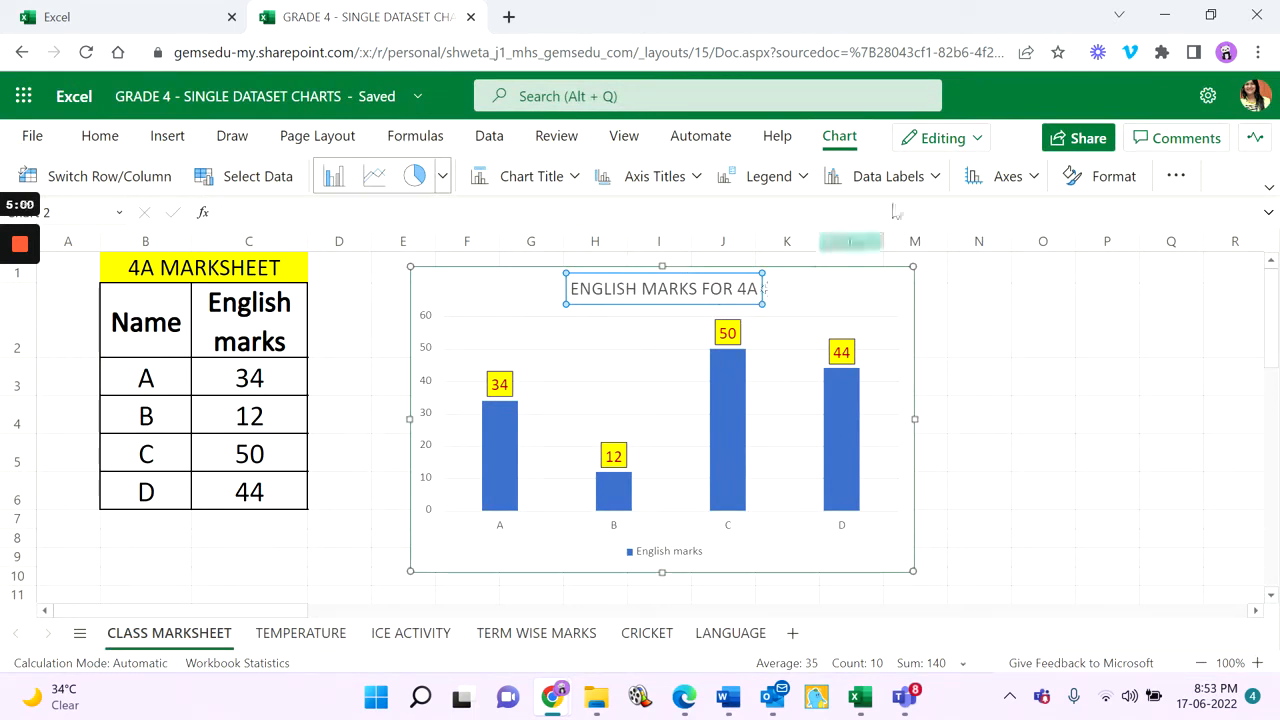
- Colour the chart title's text theme blue and make it bold and underlined
left_click(1104, 182)
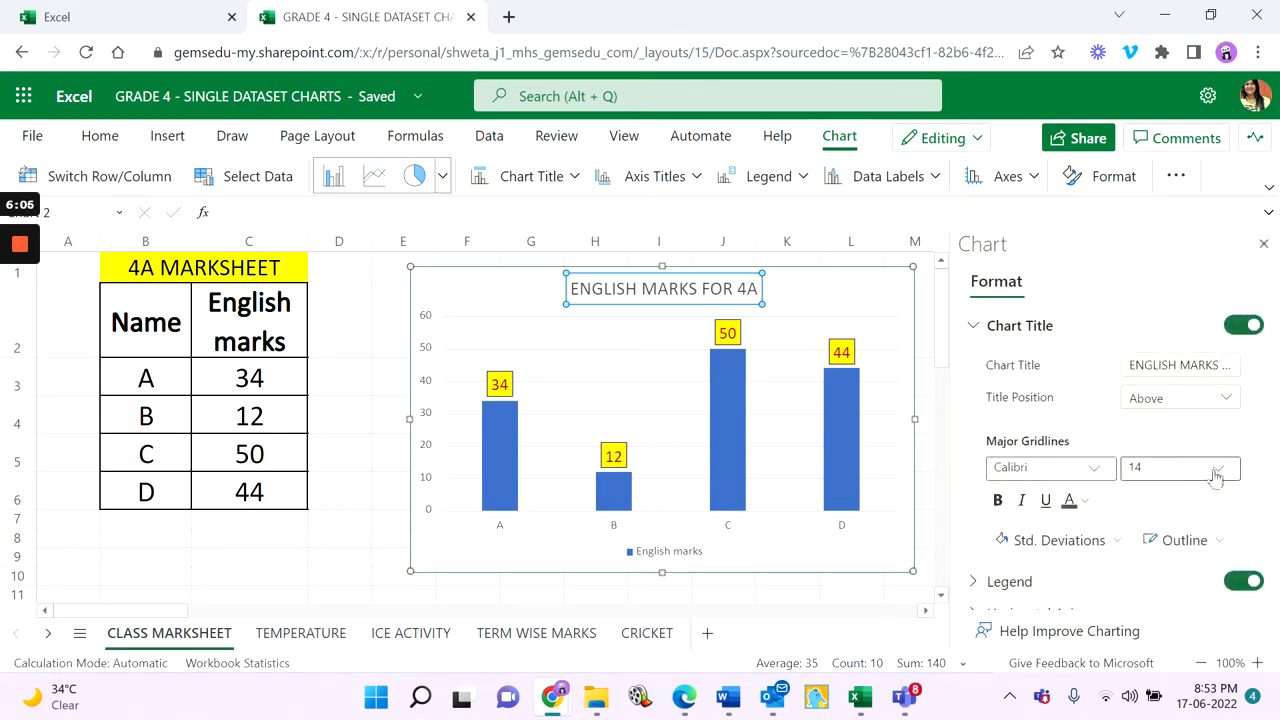
left_click(1072, 500)
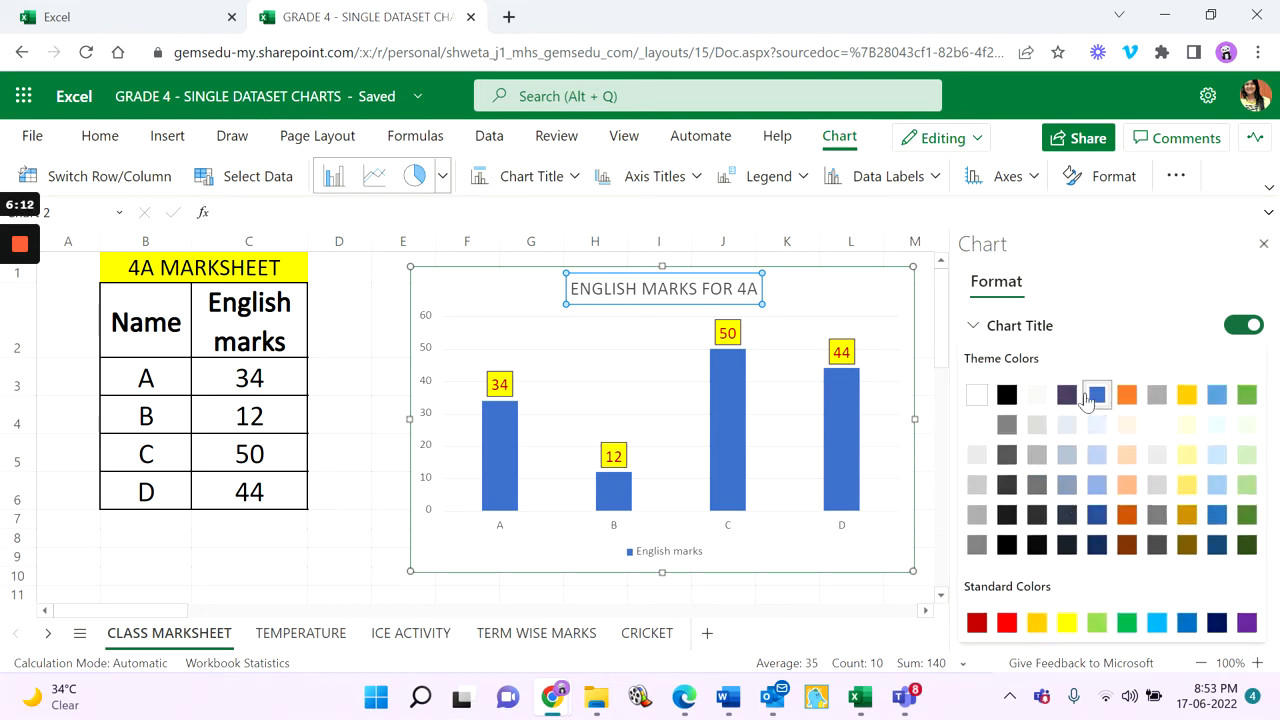
left_click(1098, 395)
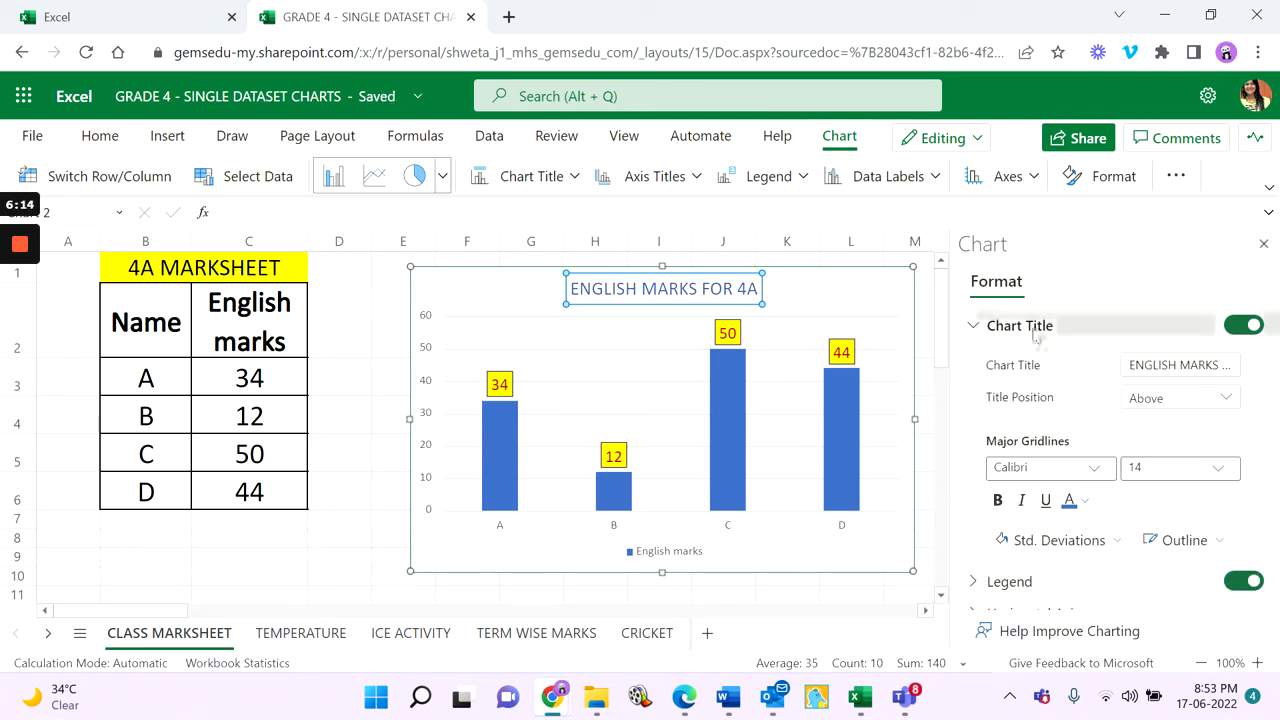
left_click(998, 502)
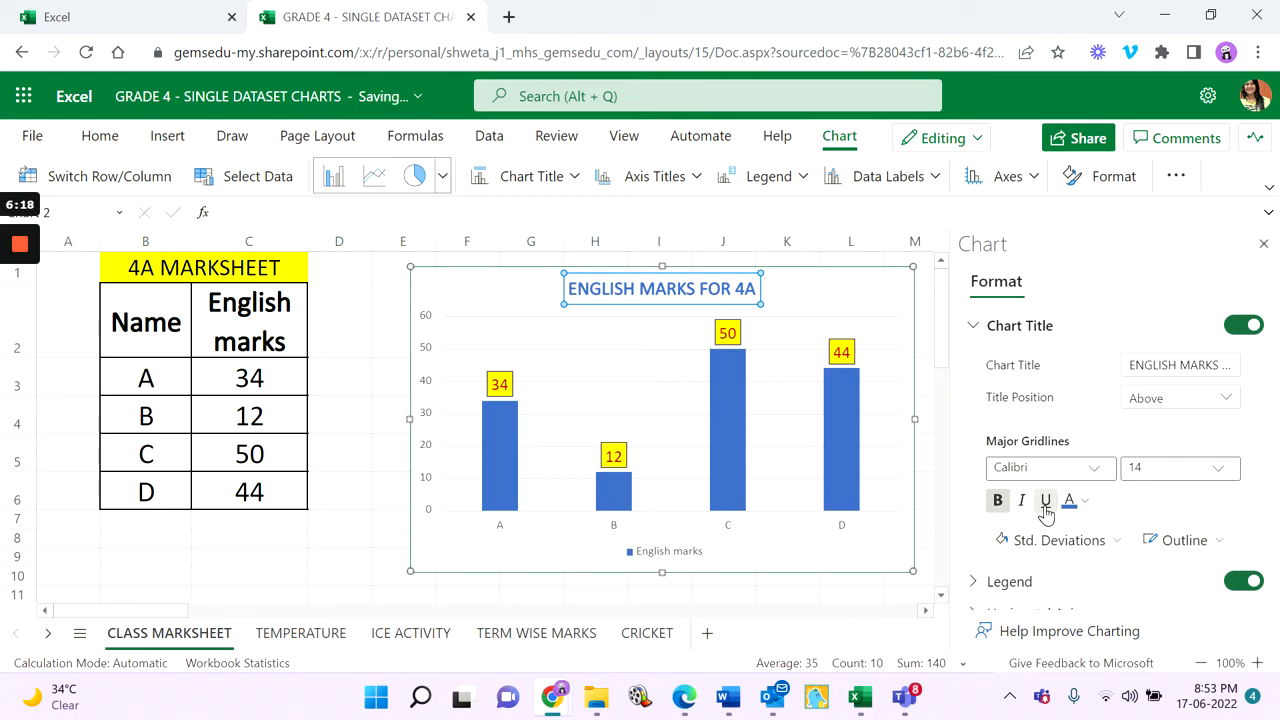
left_click(1045, 502)
- Fill the chart title's background with standard yellow and close the chart formatting options
left_click(1115, 542)
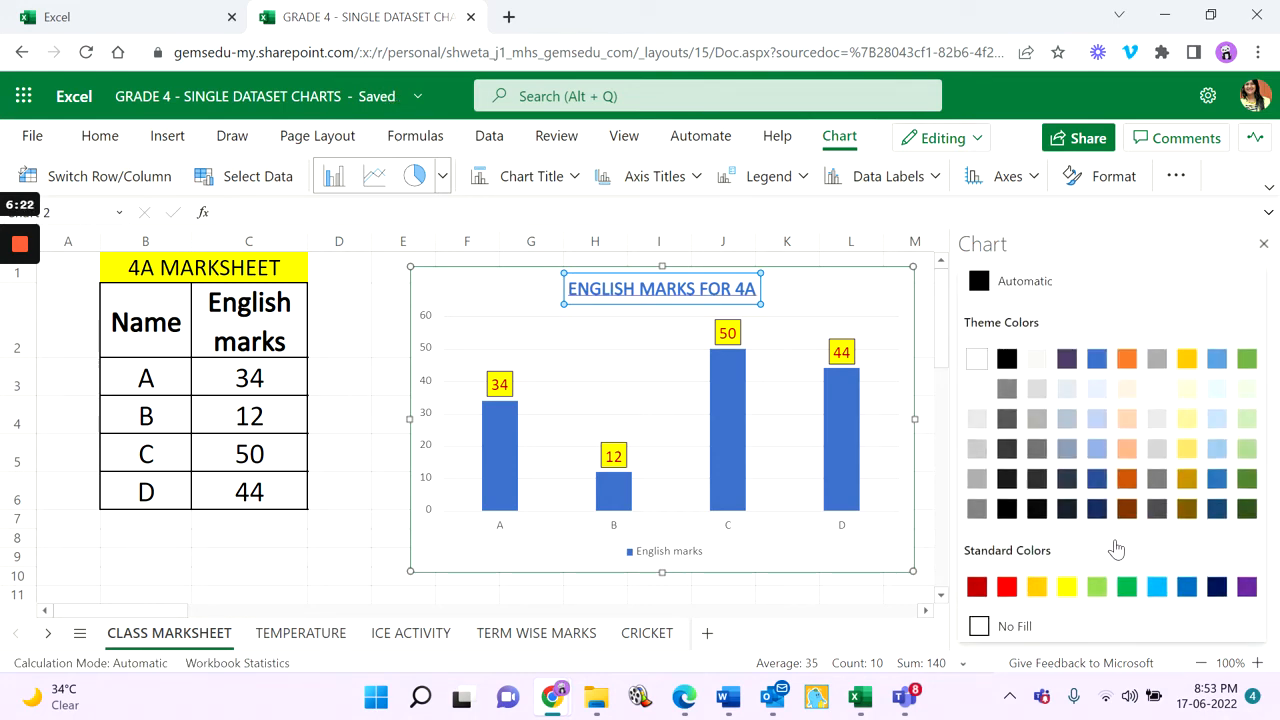
left_click(1066, 587)
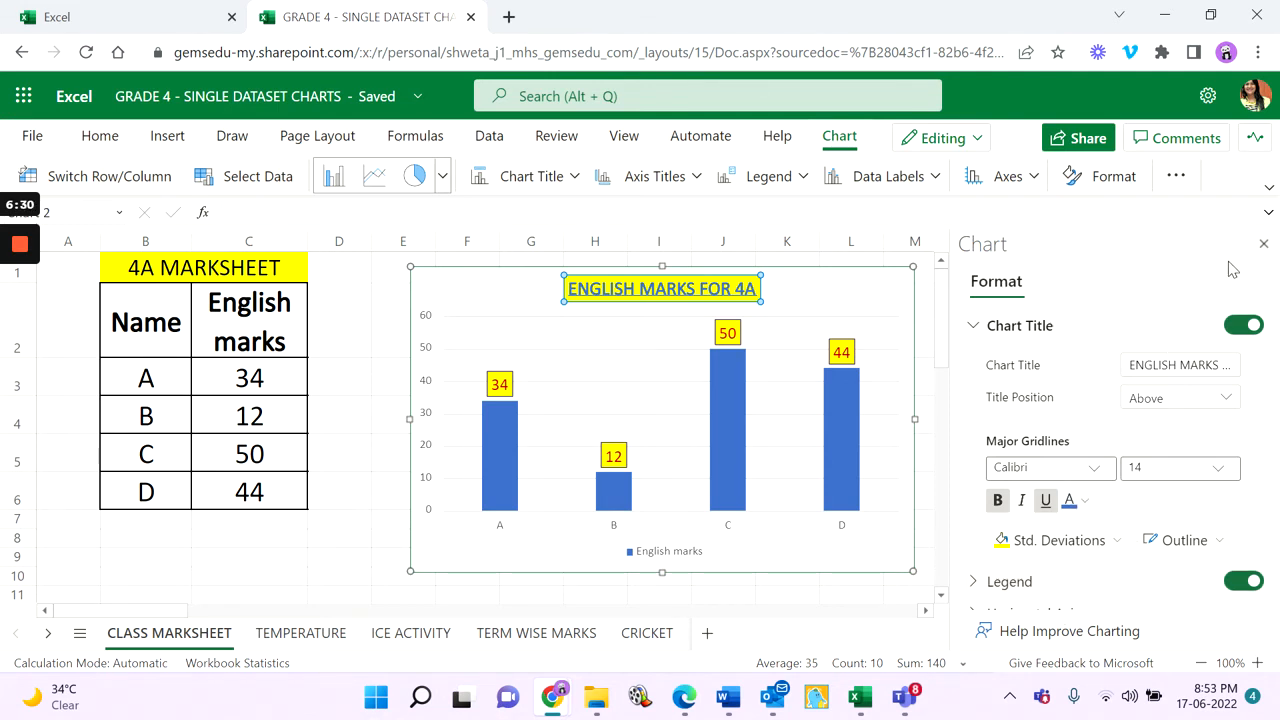
left_click(1264, 245)
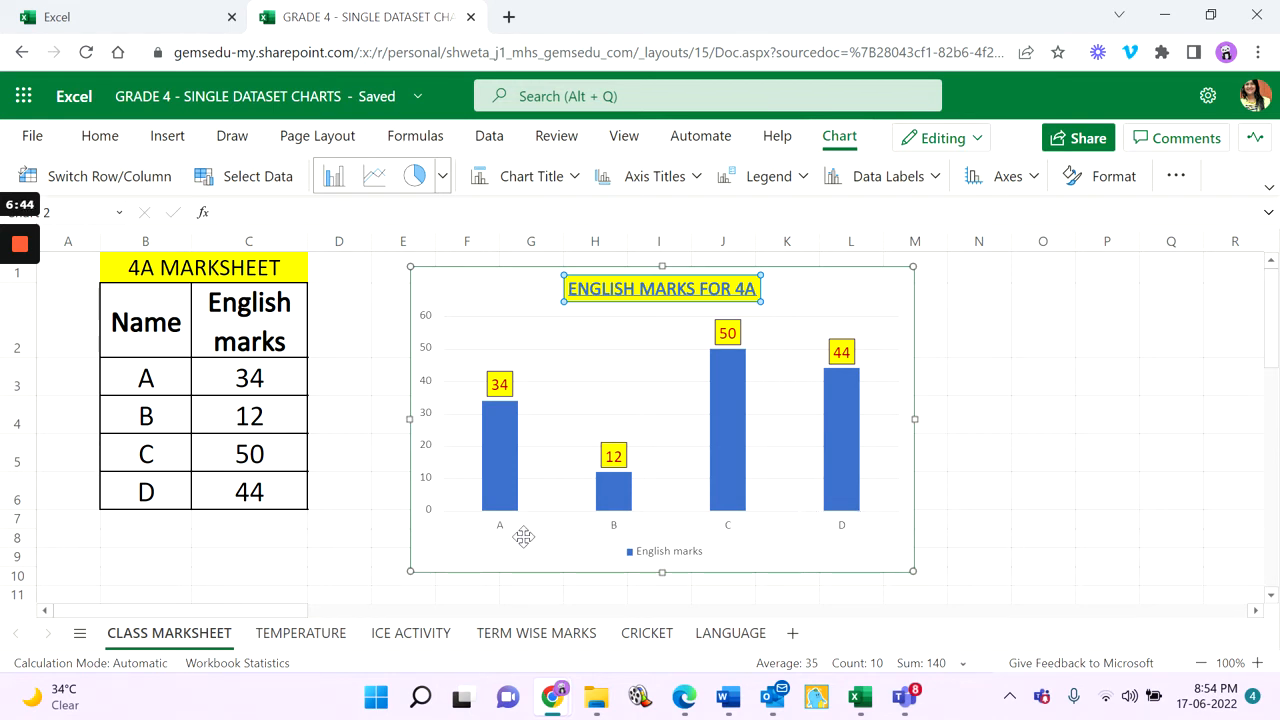
- Add a primary horizontal axis title below the axis with the text "NAMES"
left_click(690, 182)
mouse_move(737, 224)
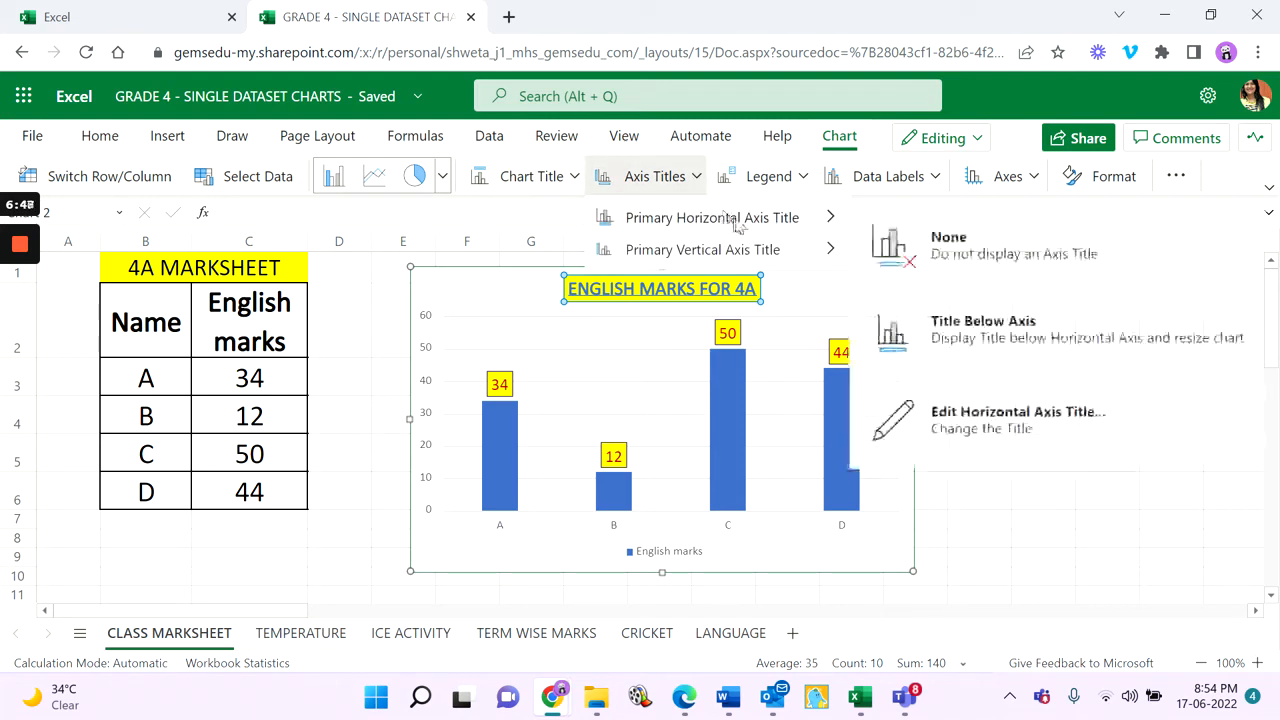
left_click(1000, 330)
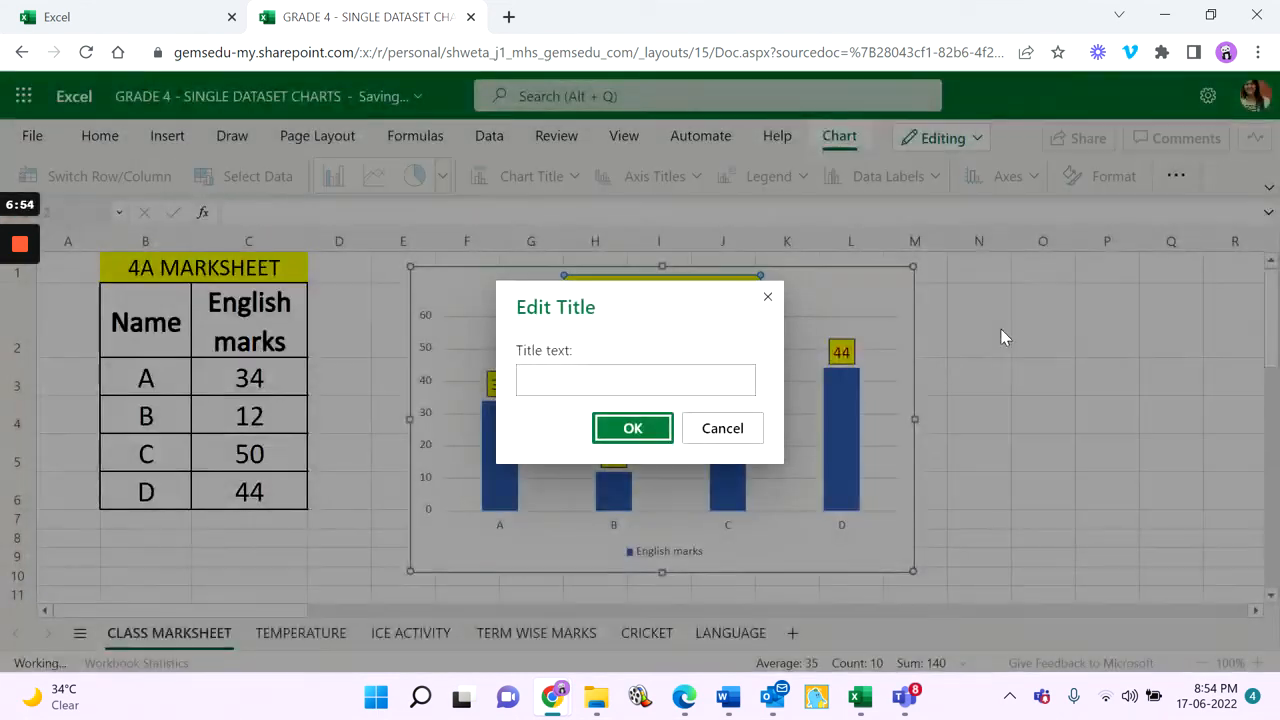
left_click(632, 380)
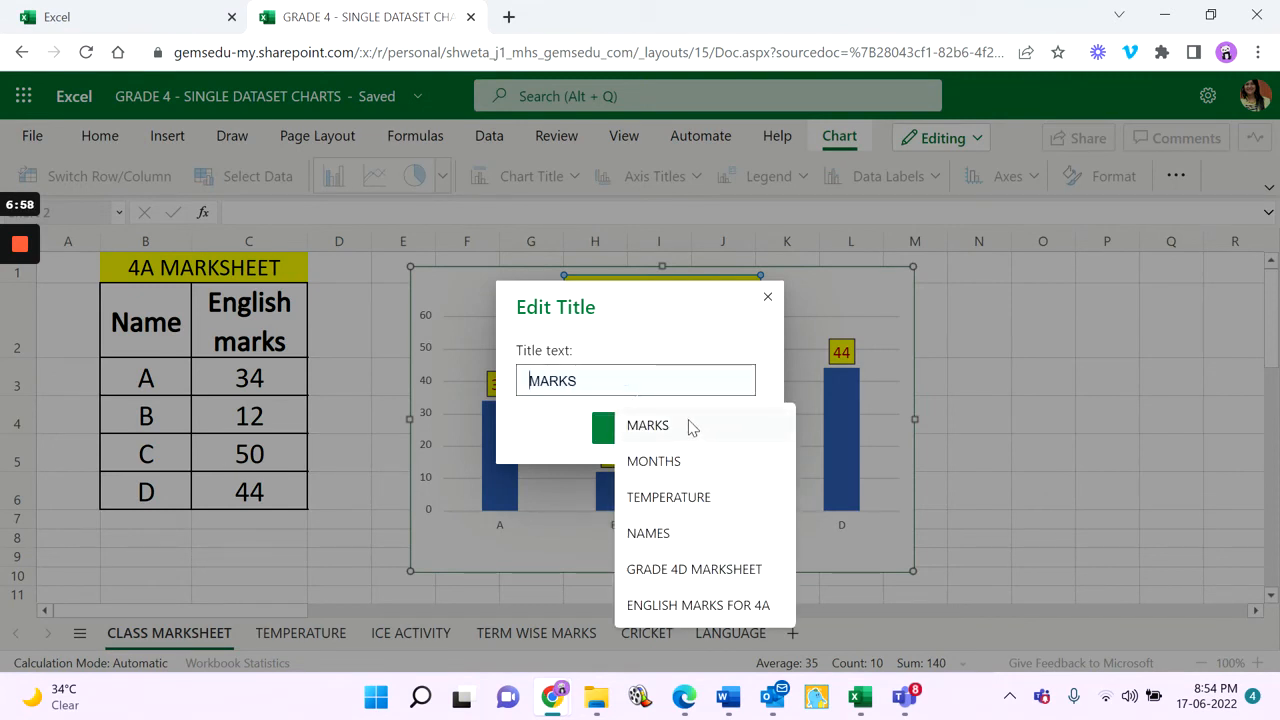
left_click(670, 536)
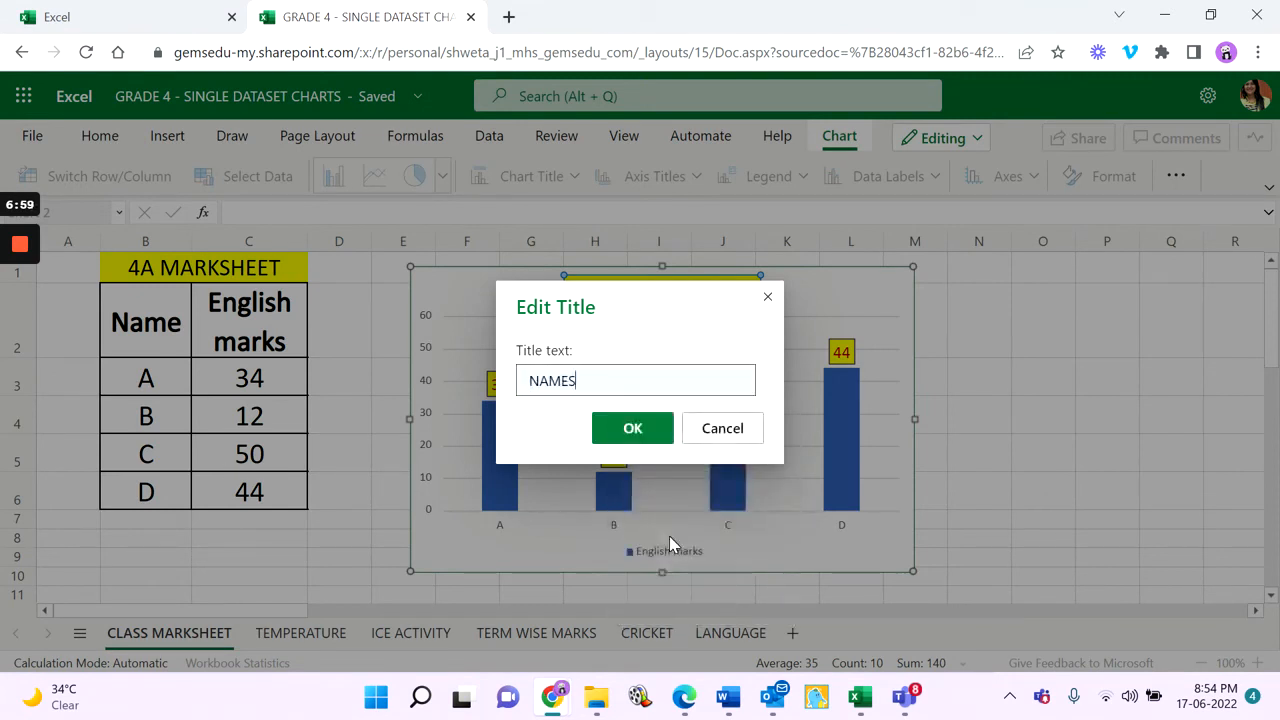
left_click(628, 428)
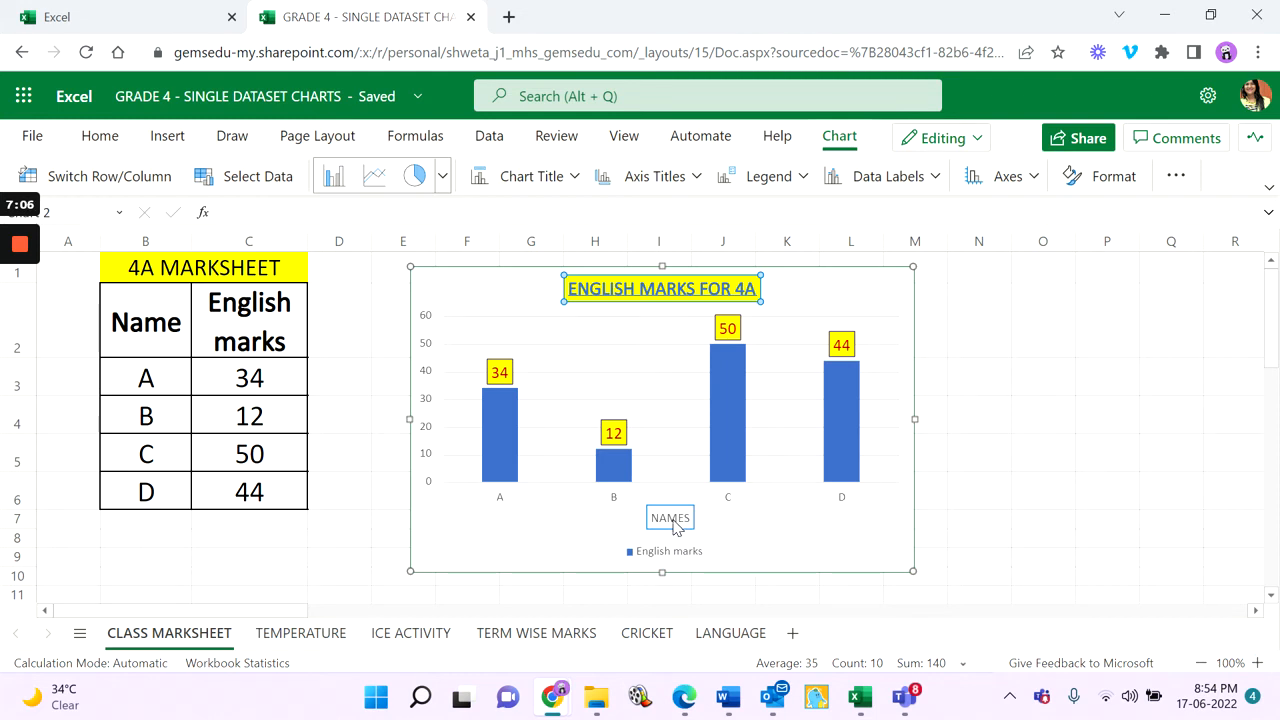
- Open the chart formatting options for the "NAMES" axis title and expand its axis title settings
left_click(674, 527)
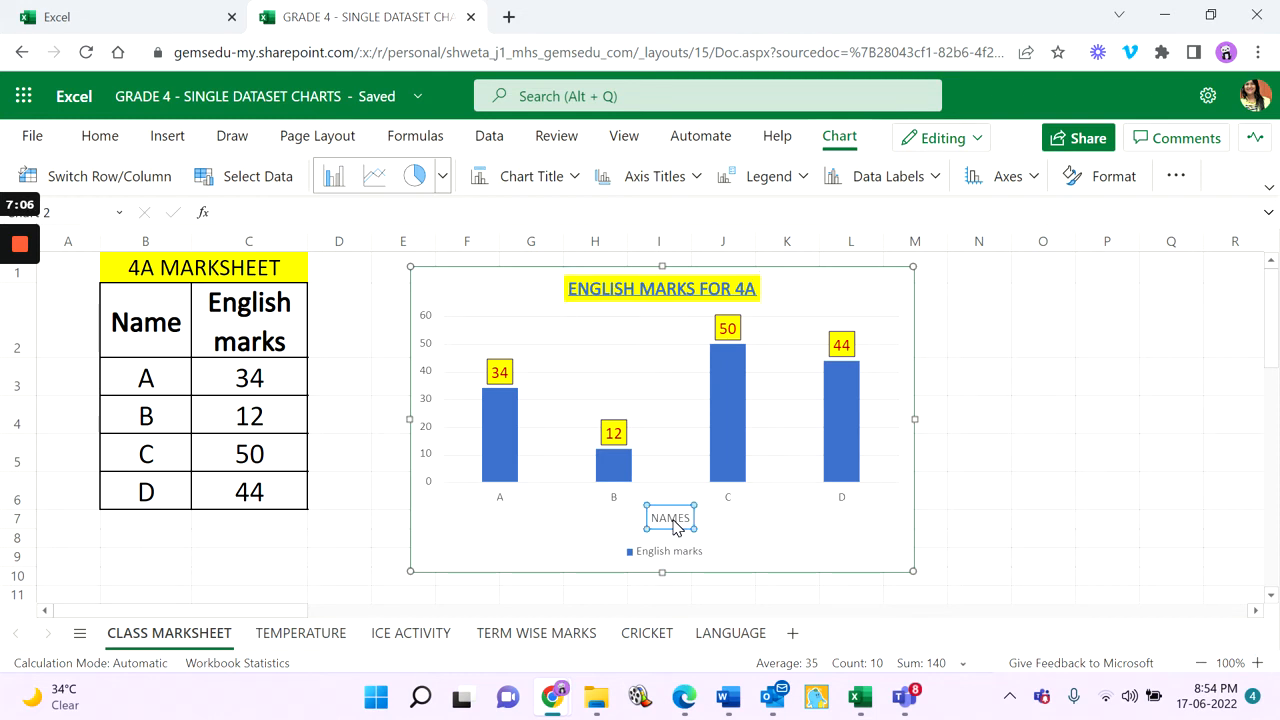
left_click(1093, 188)
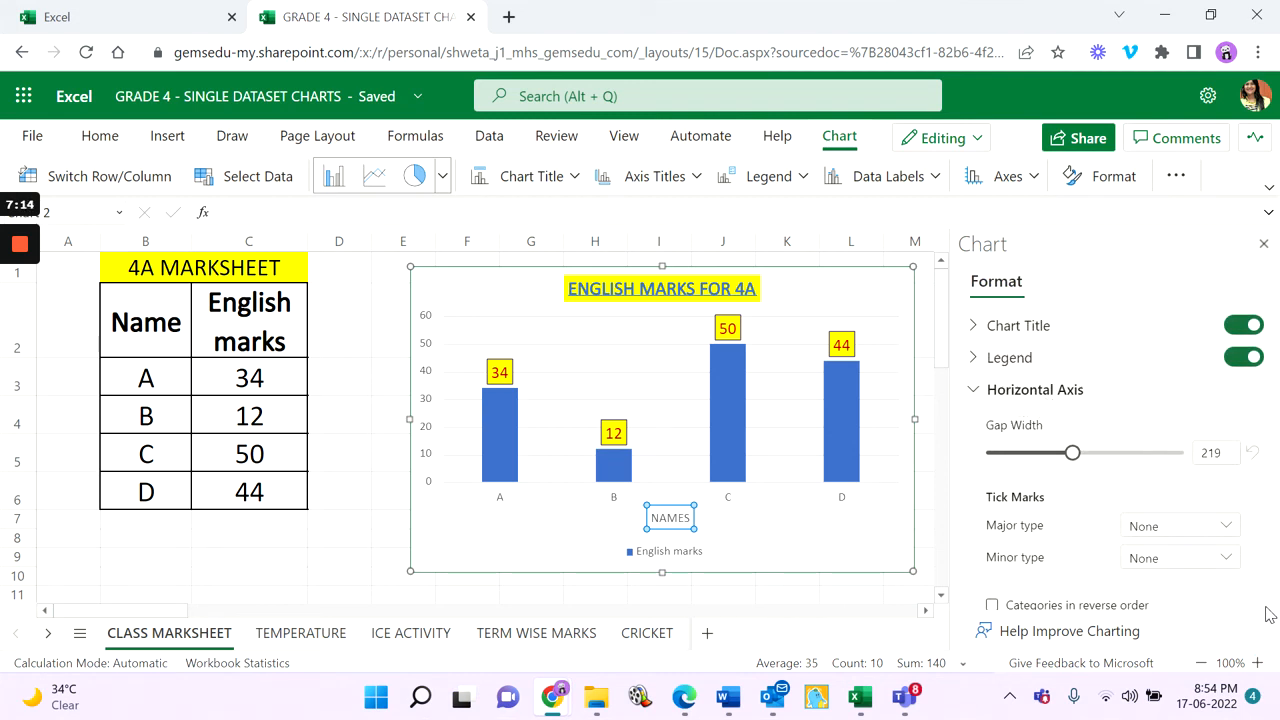
scroll(1268, 614, "down", 3)
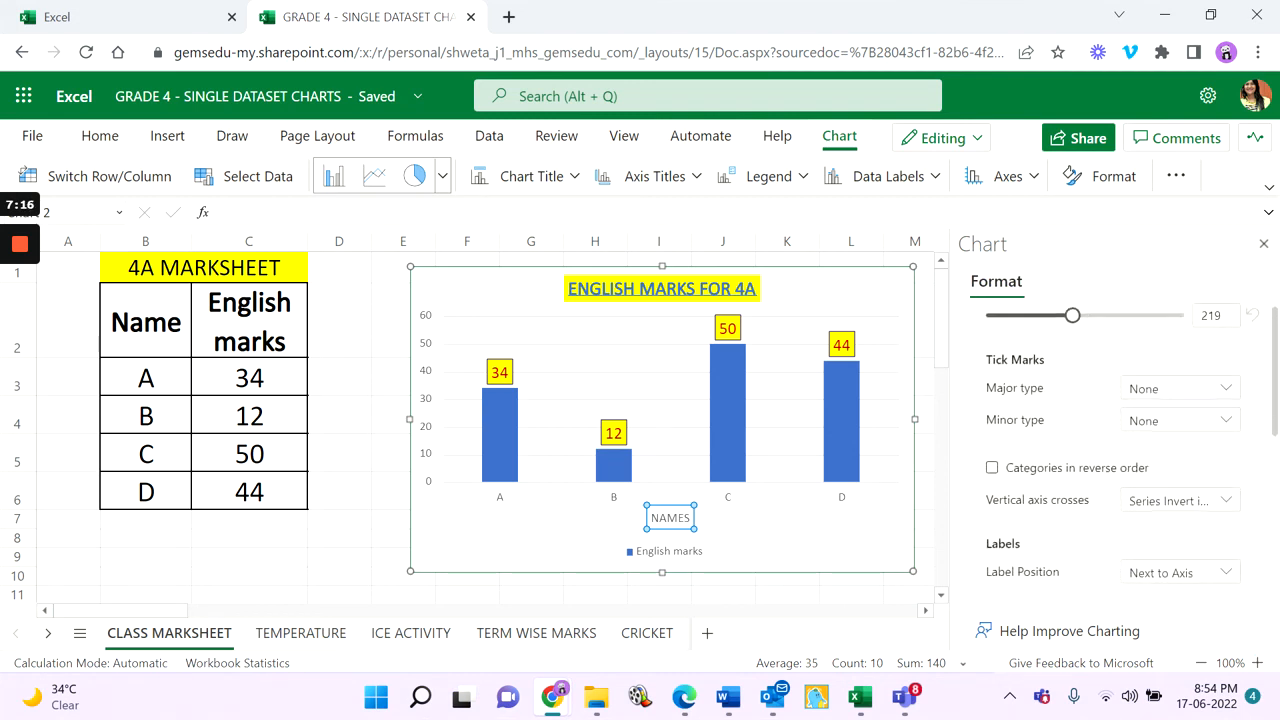
scroll(1110, 460, "down", 5)
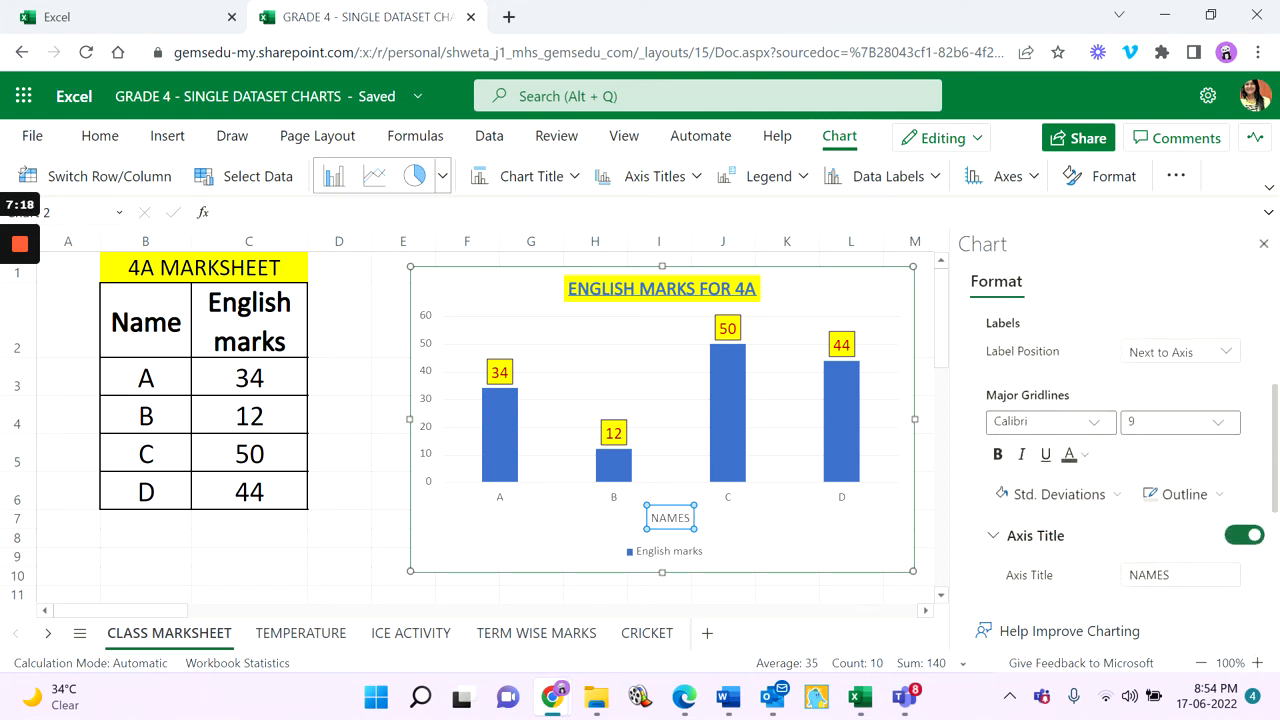
scroll(1110, 460, "down", 3)
left_click(993, 381)
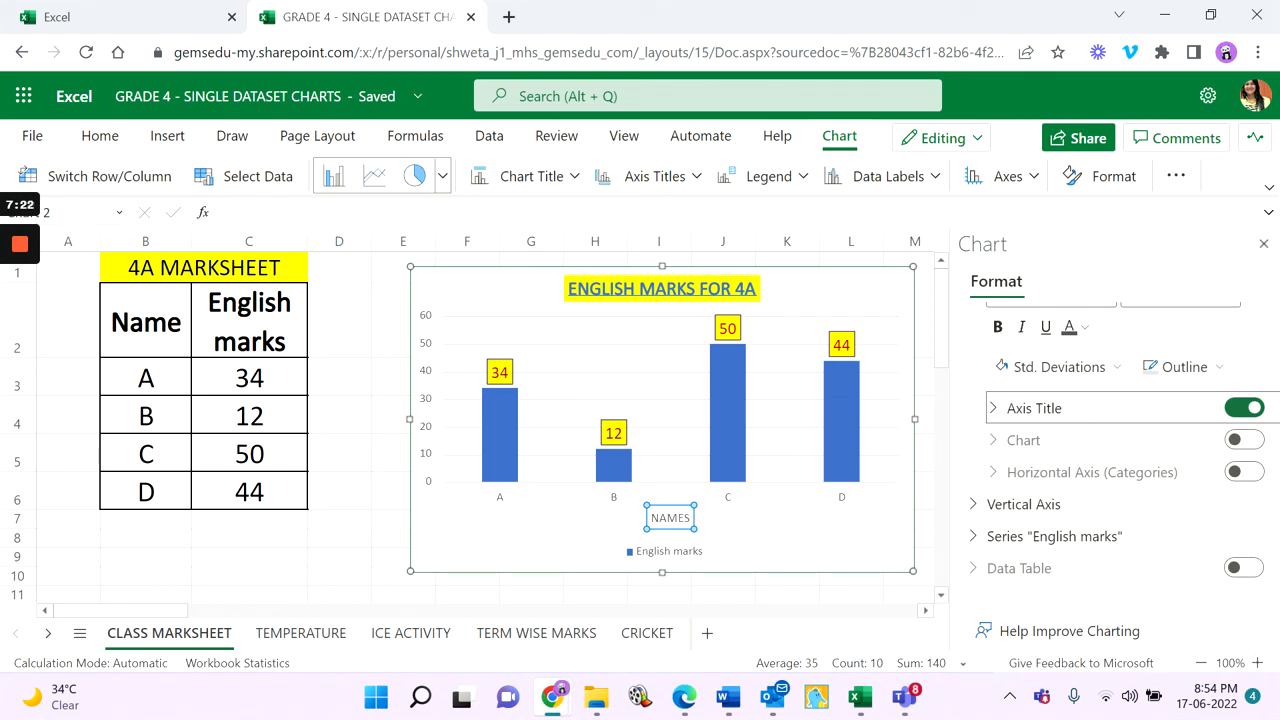
scroll(1110, 460, "up", 1)
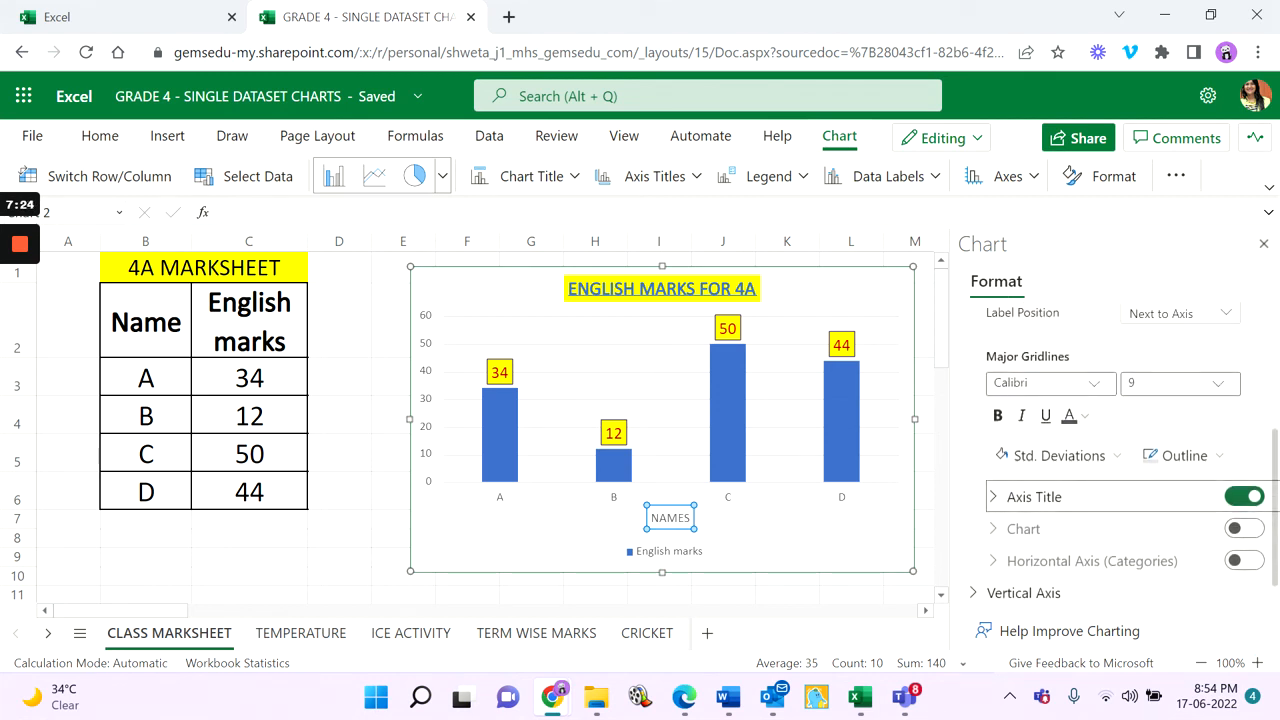
scroll(1110, 460, "down", 1)
left_click(1034, 408)
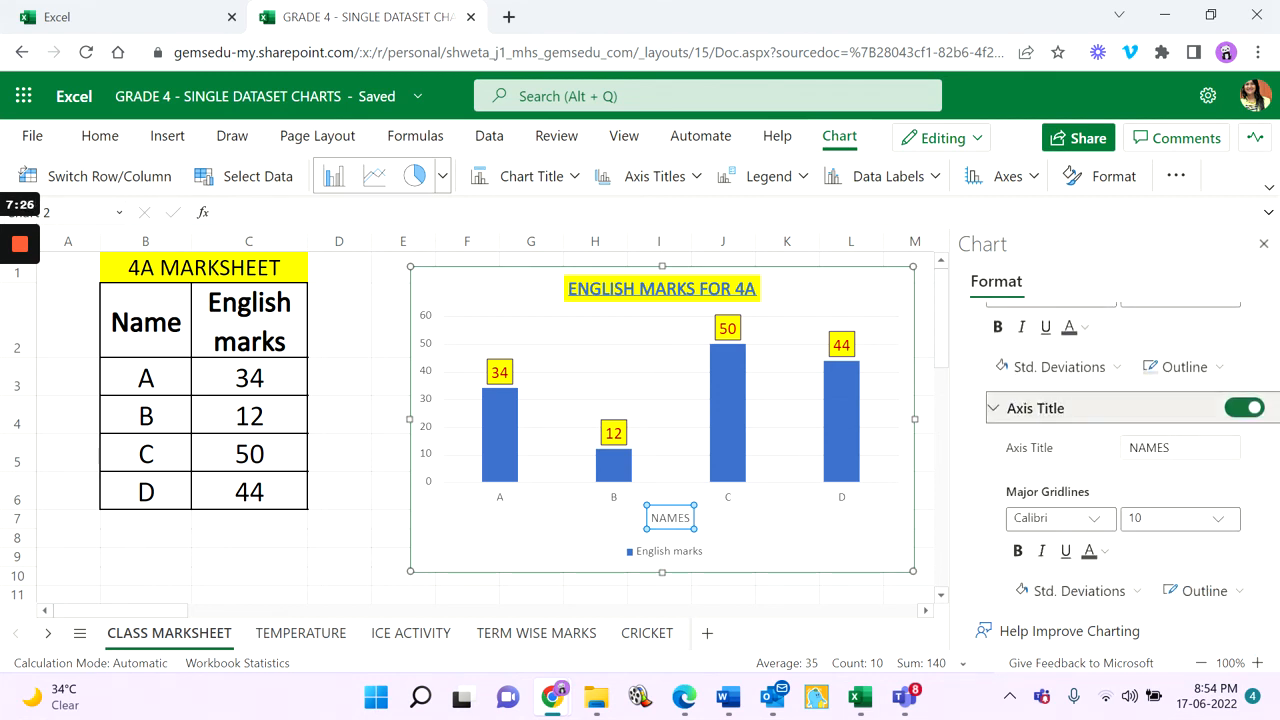
scroll(1110, 460, "down", 1)
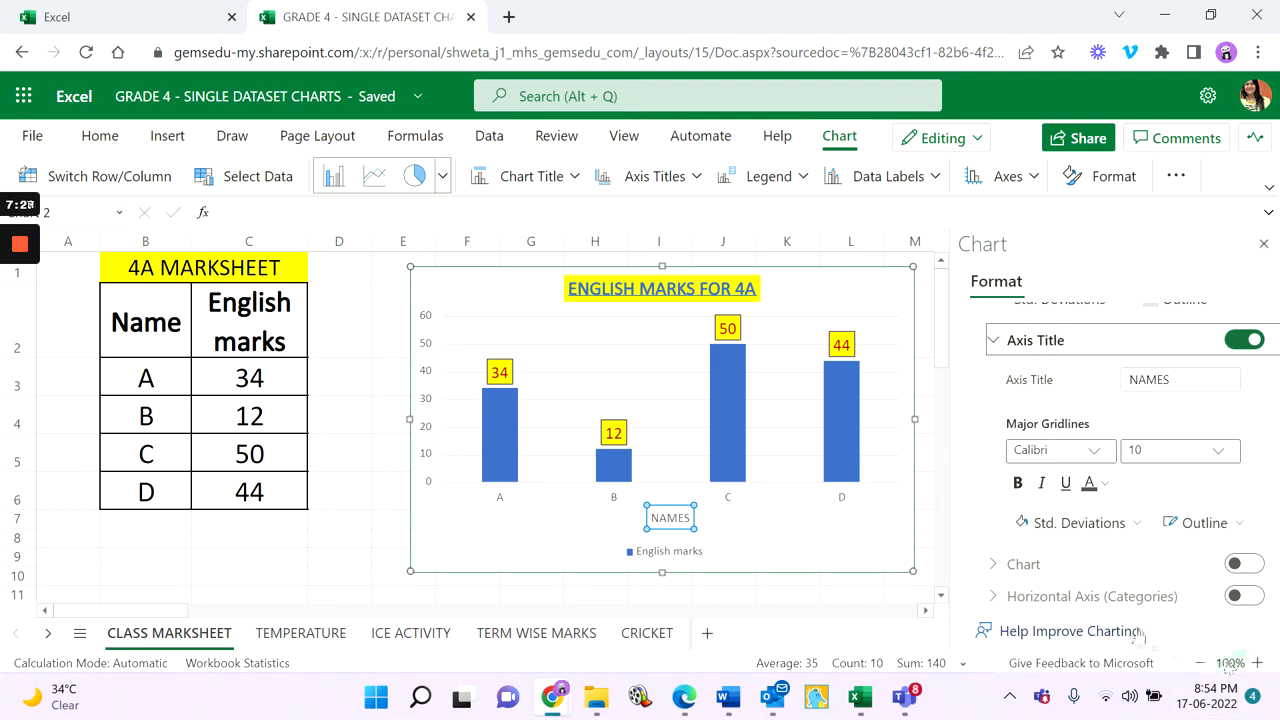
- Set the font size of the "NAMES" axis title to 13
left_click(1146, 451)
type("1")
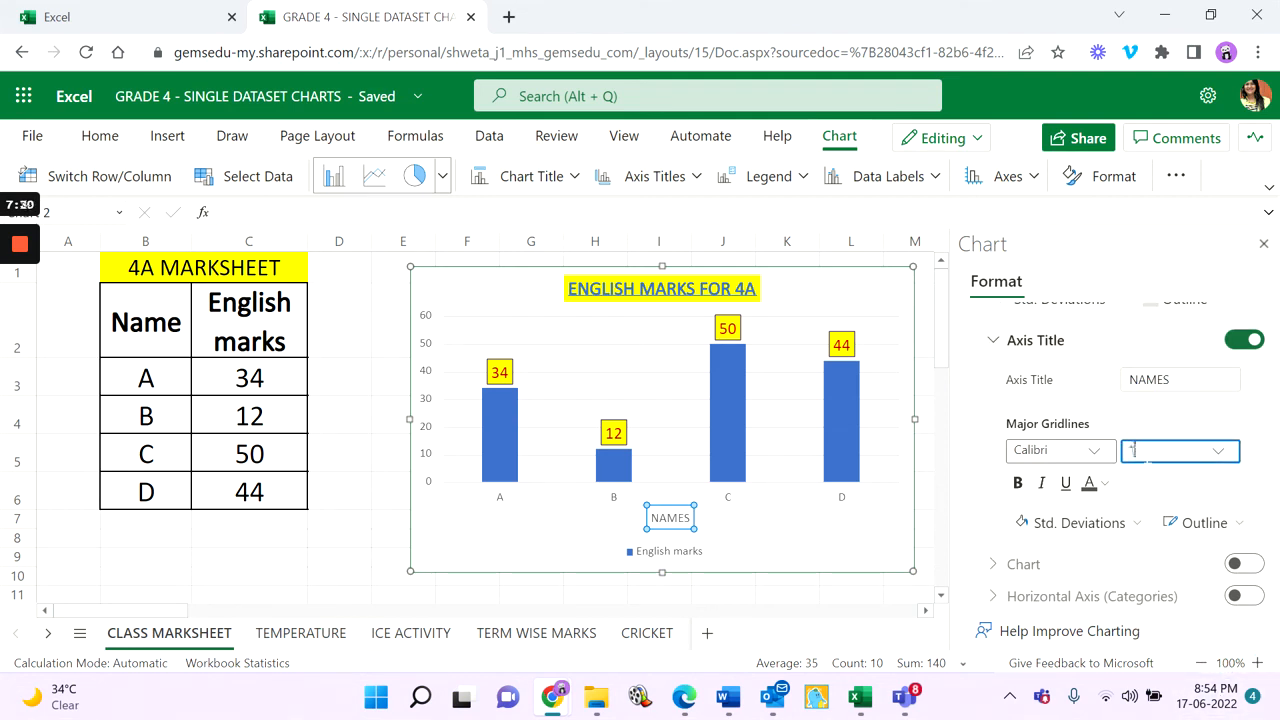
type("3")
key("Return")
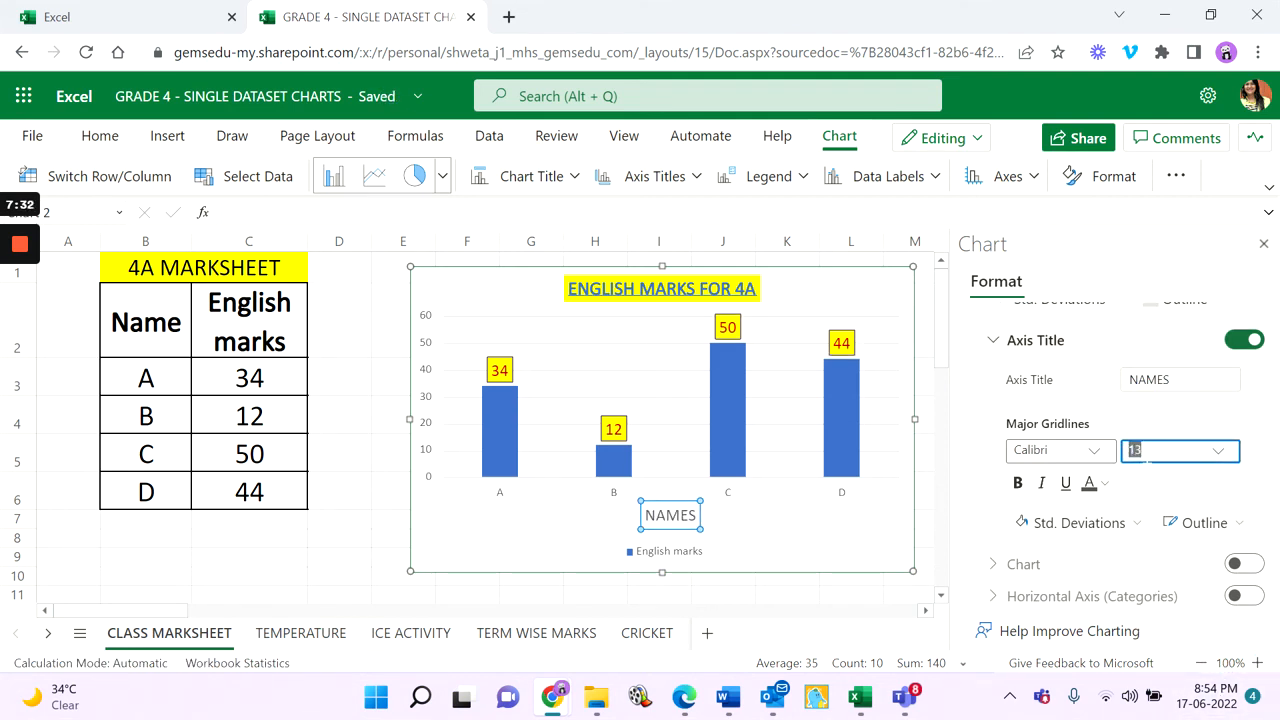
- Color the "NAMES" axis title text standard red, fill its background with light yellow, and close the chart formatting options
left_click(1089, 486)
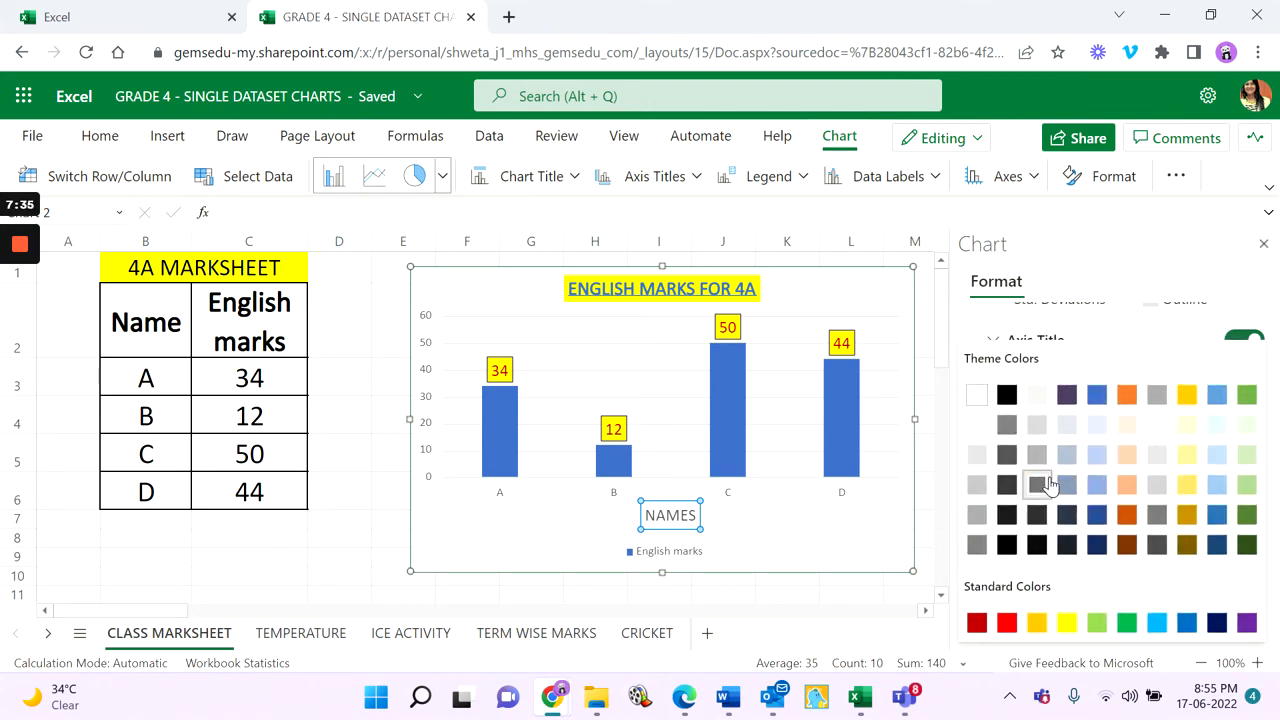
left_click(1007, 622)
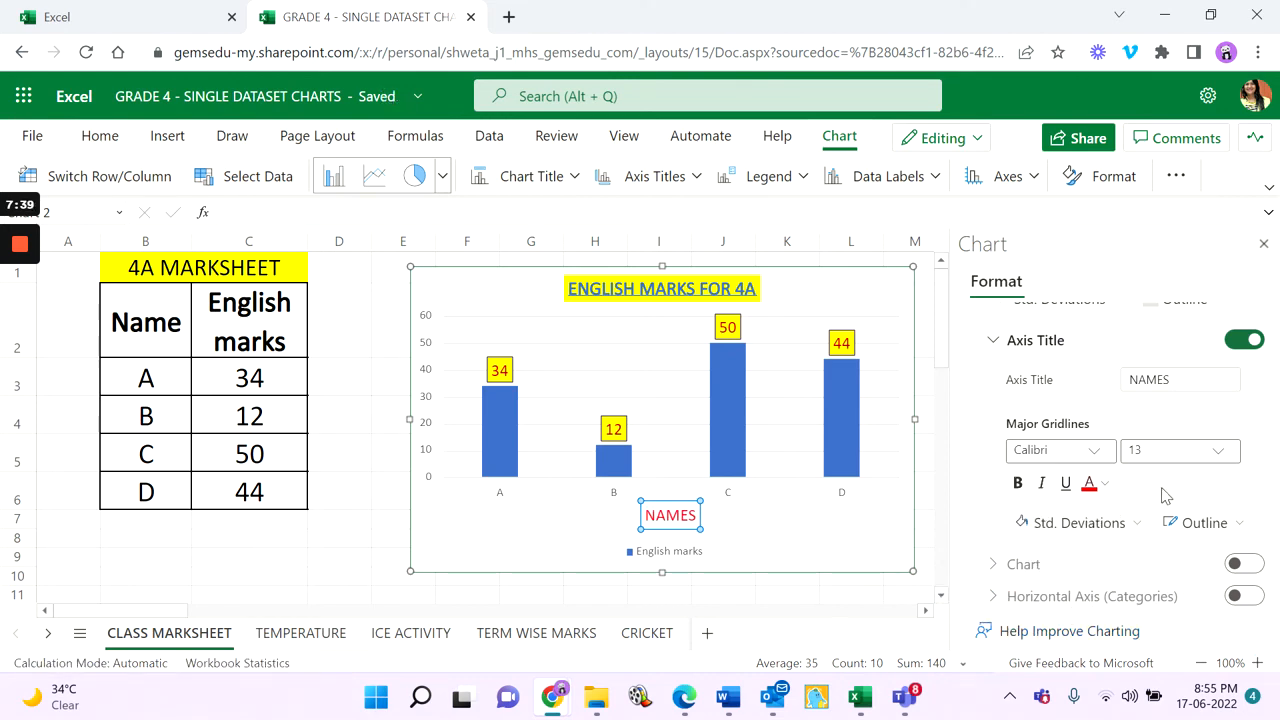
left_click(1045, 530)
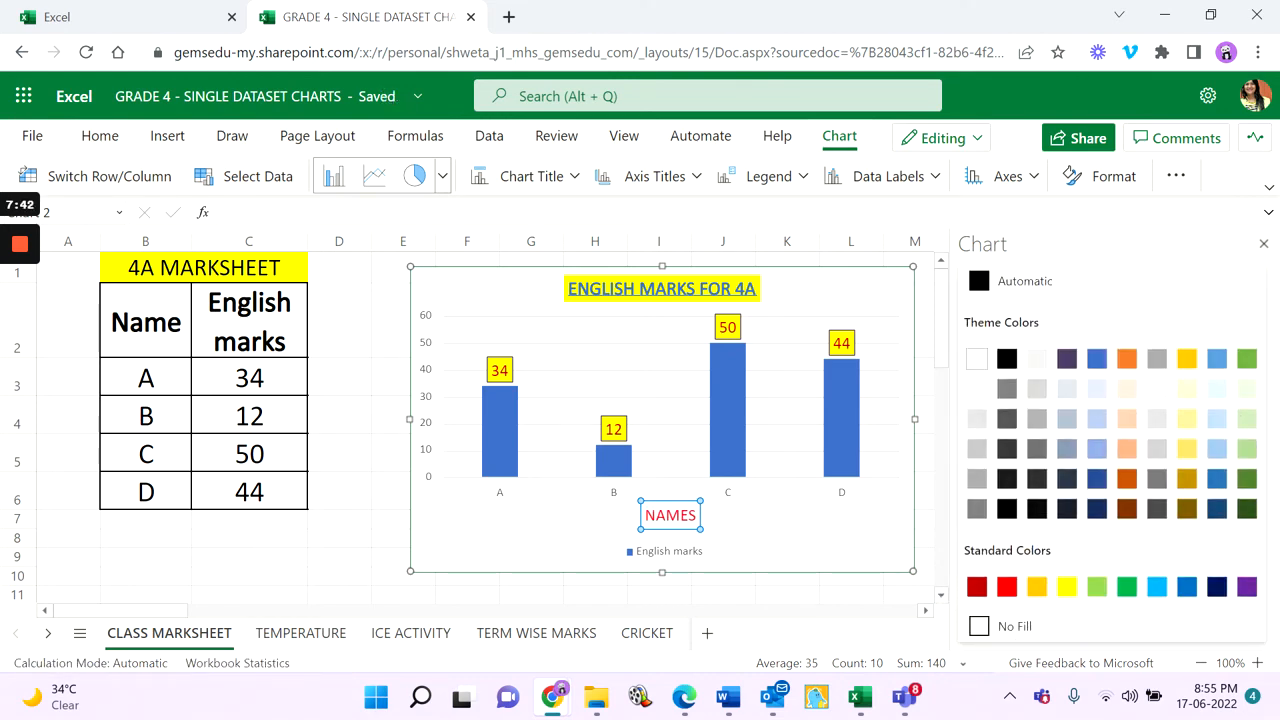
left_click(1187, 419)
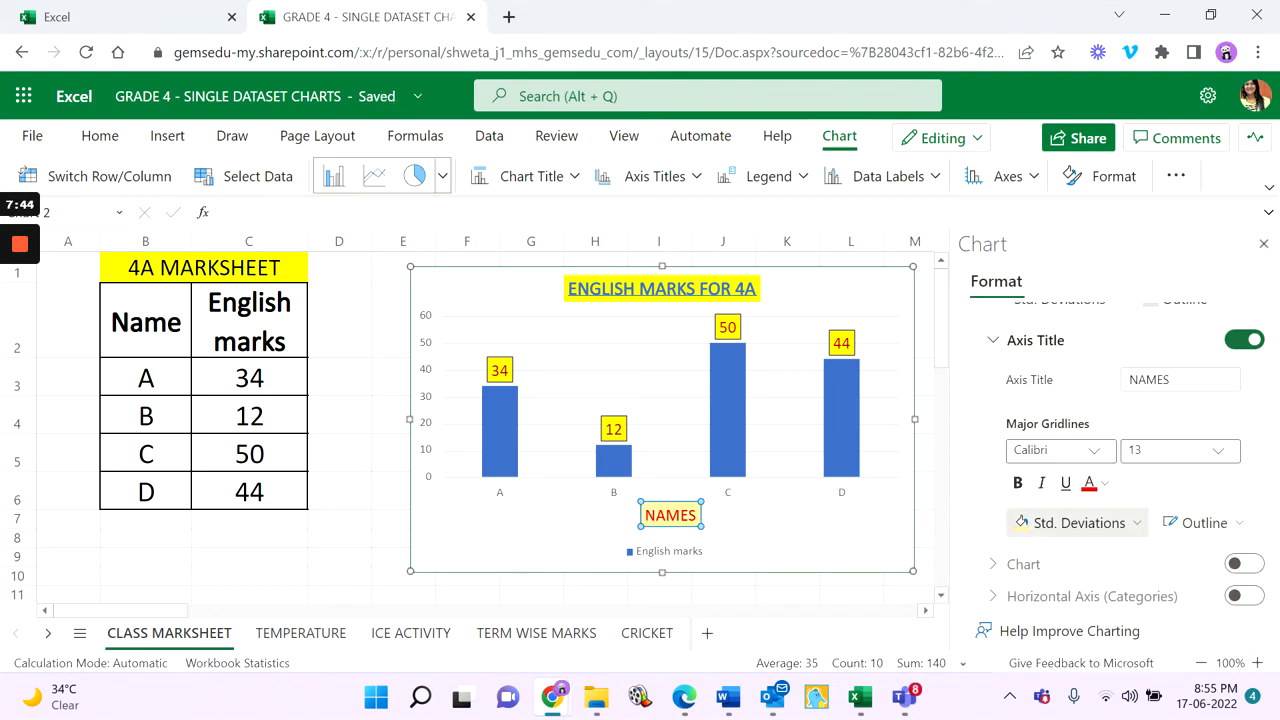
left_click(1264, 244)
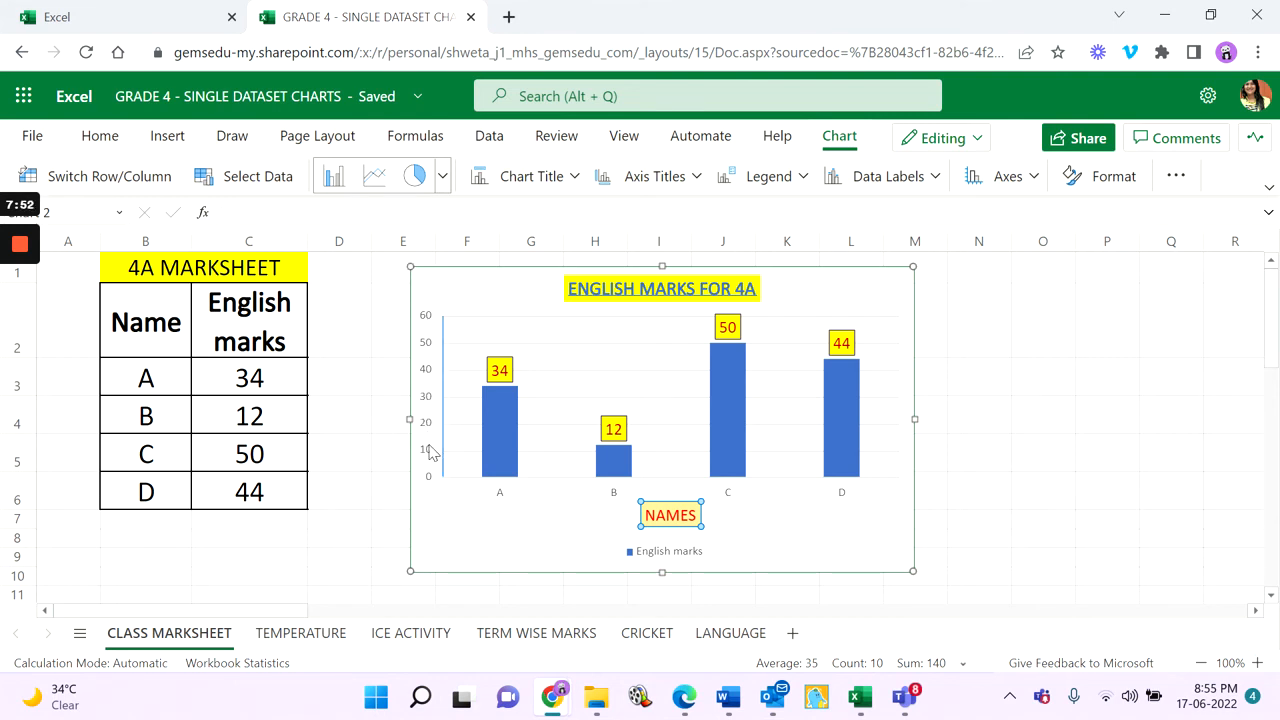
- Add a rotated primary vertical axis title with the text "MARKS" to the chart
left_click(671, 185)
mouse_move(697, 249)
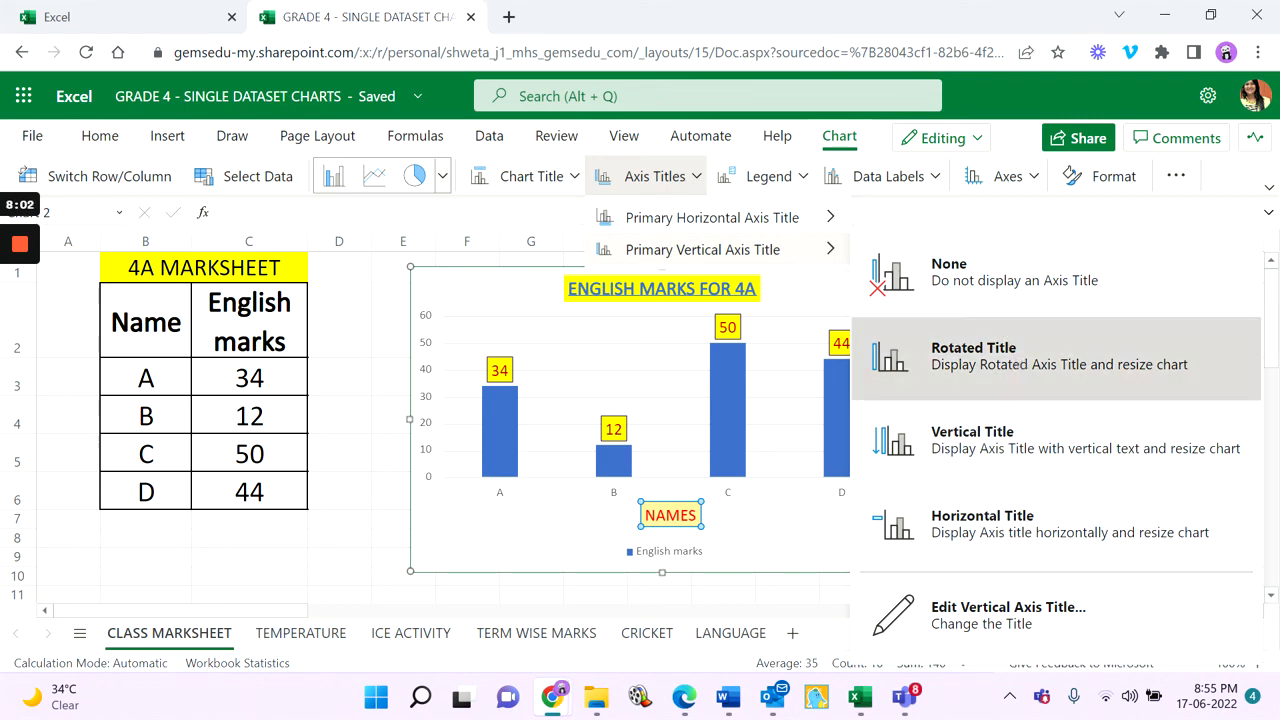
left_click(1016, 358)
left_click(720, 381)
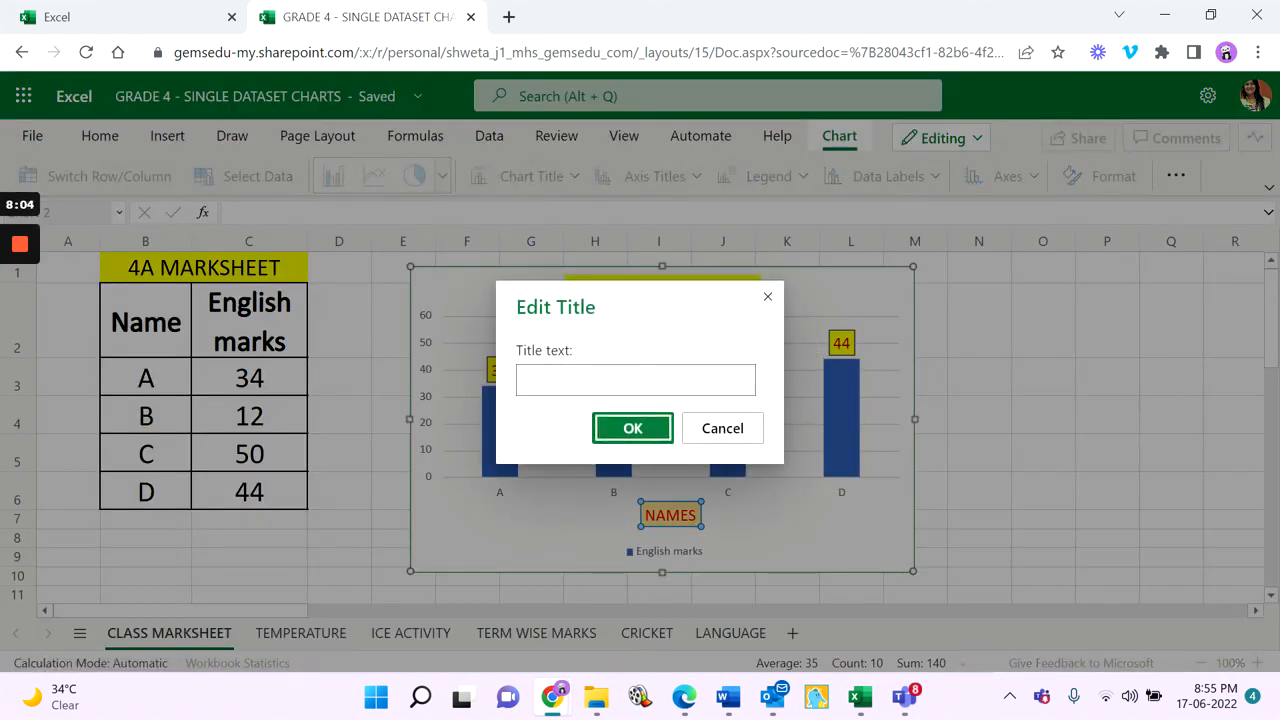
left_click(727, 426)
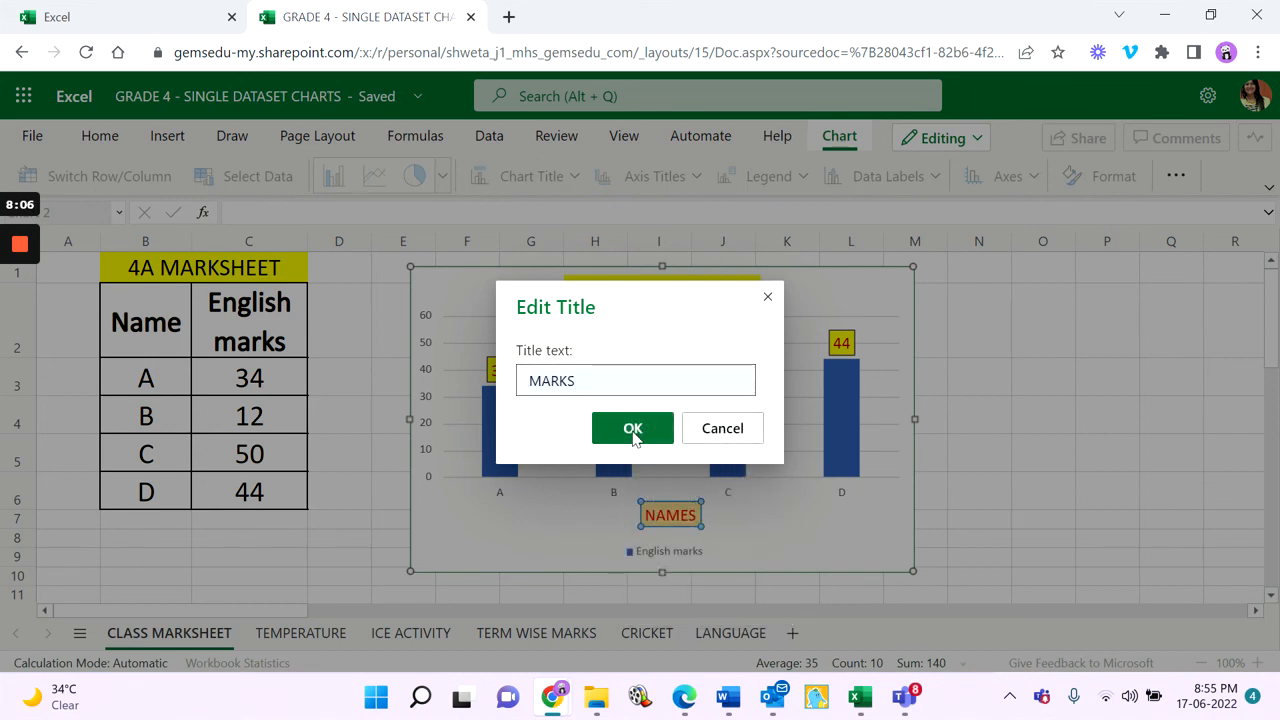
left_click(632, 428)
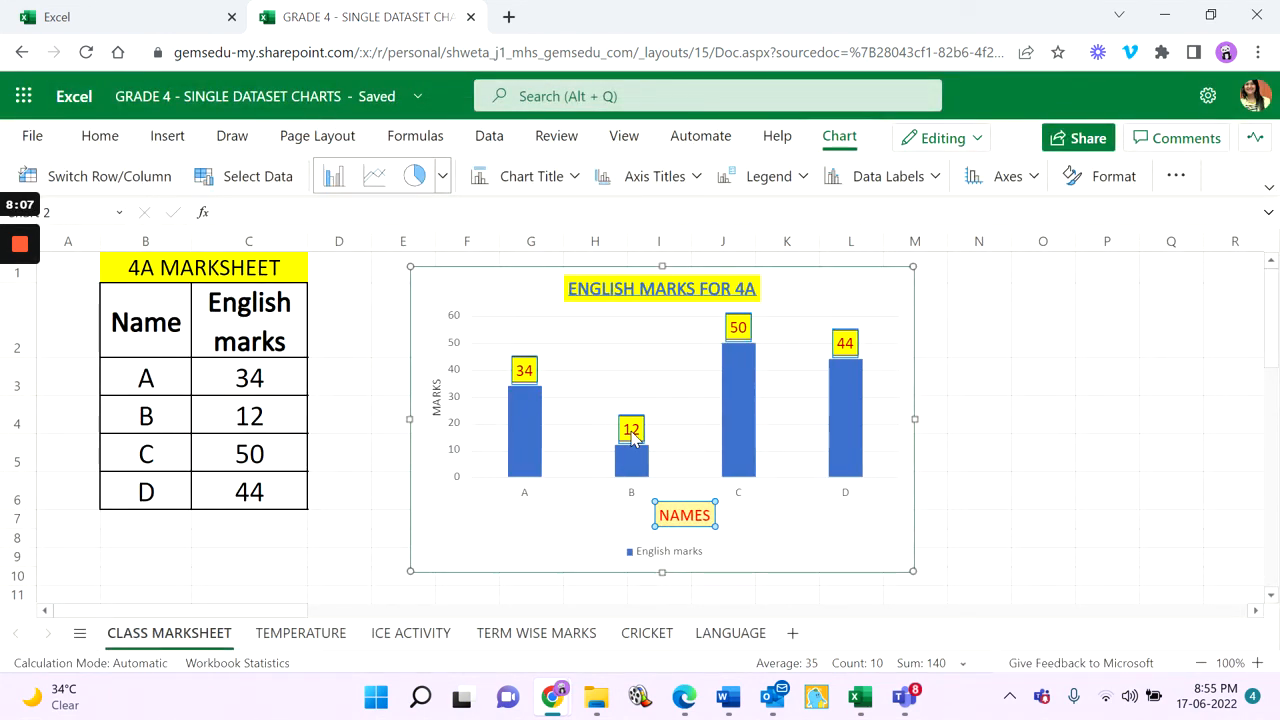
- Open the chart formatting options for the "MARKS" axis title and set its font size to 13
left_click(437, 405)
left_click(437, 405)
left_click(1100, 175)
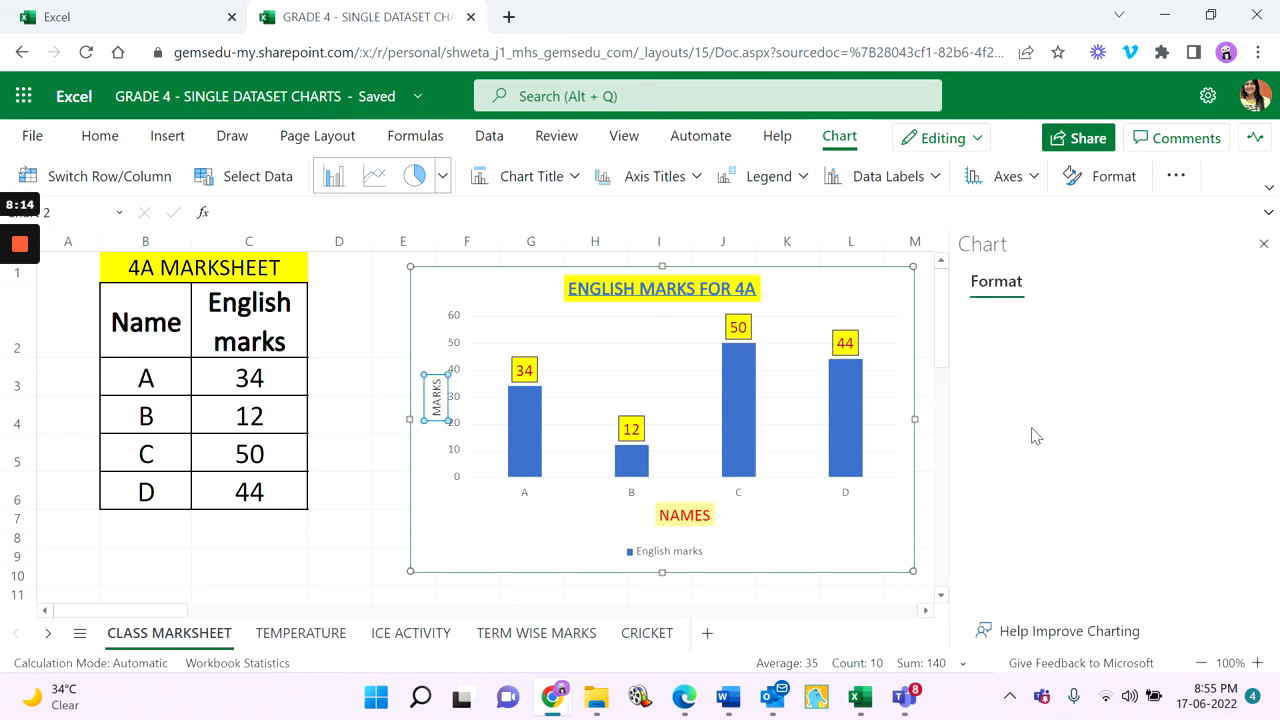
scroll(1118, 488, "down", 10)
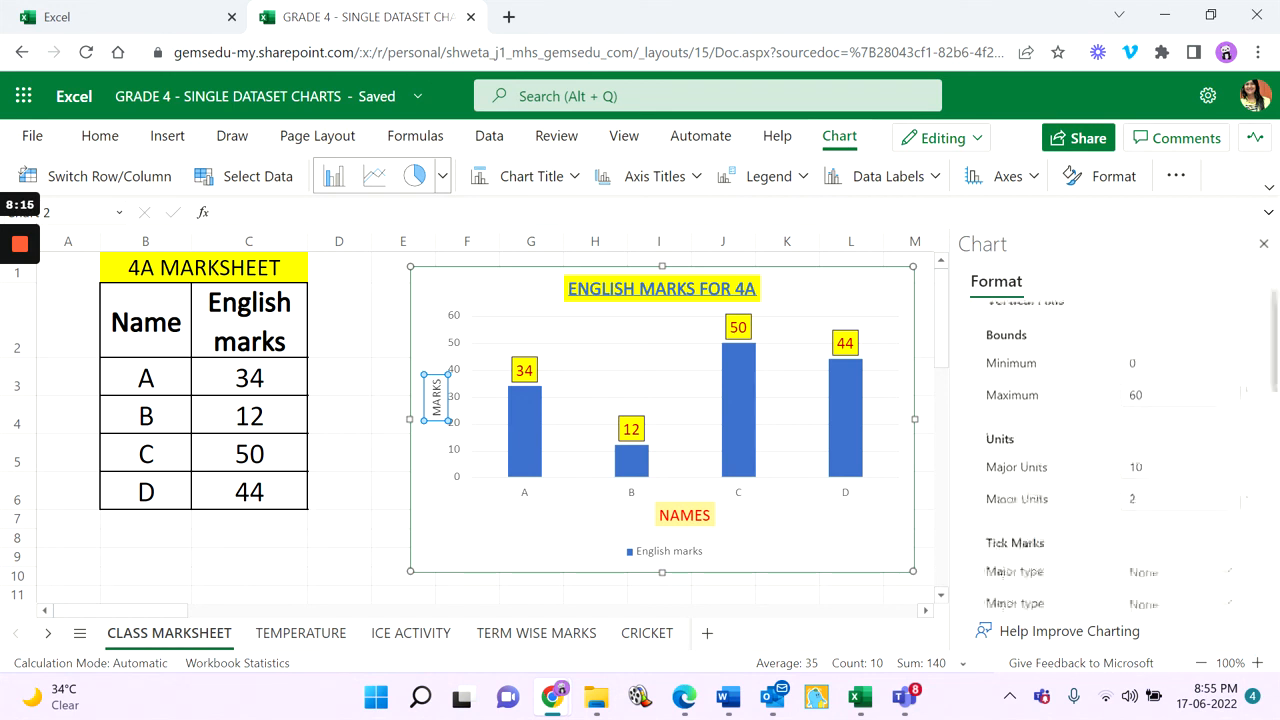
scroll(1132, 449, "down", 3)
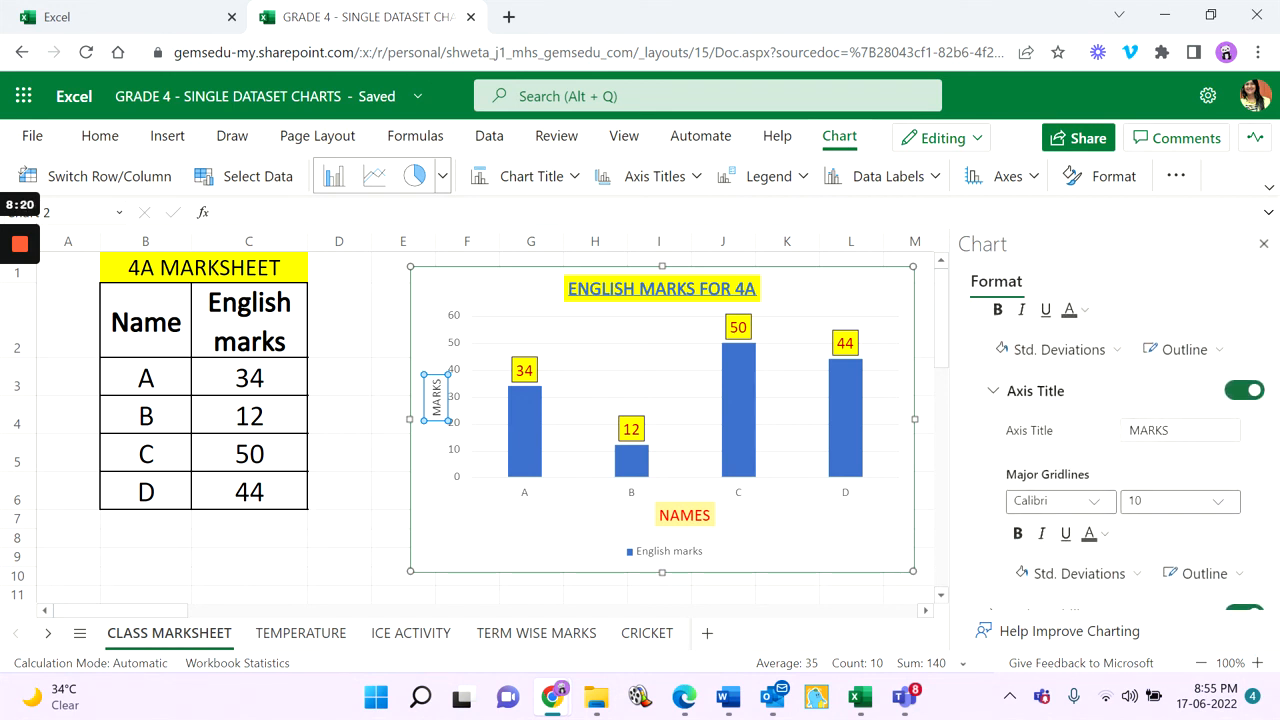
scroll(1190, 461, "down", 1)
left_click(1218, 461)
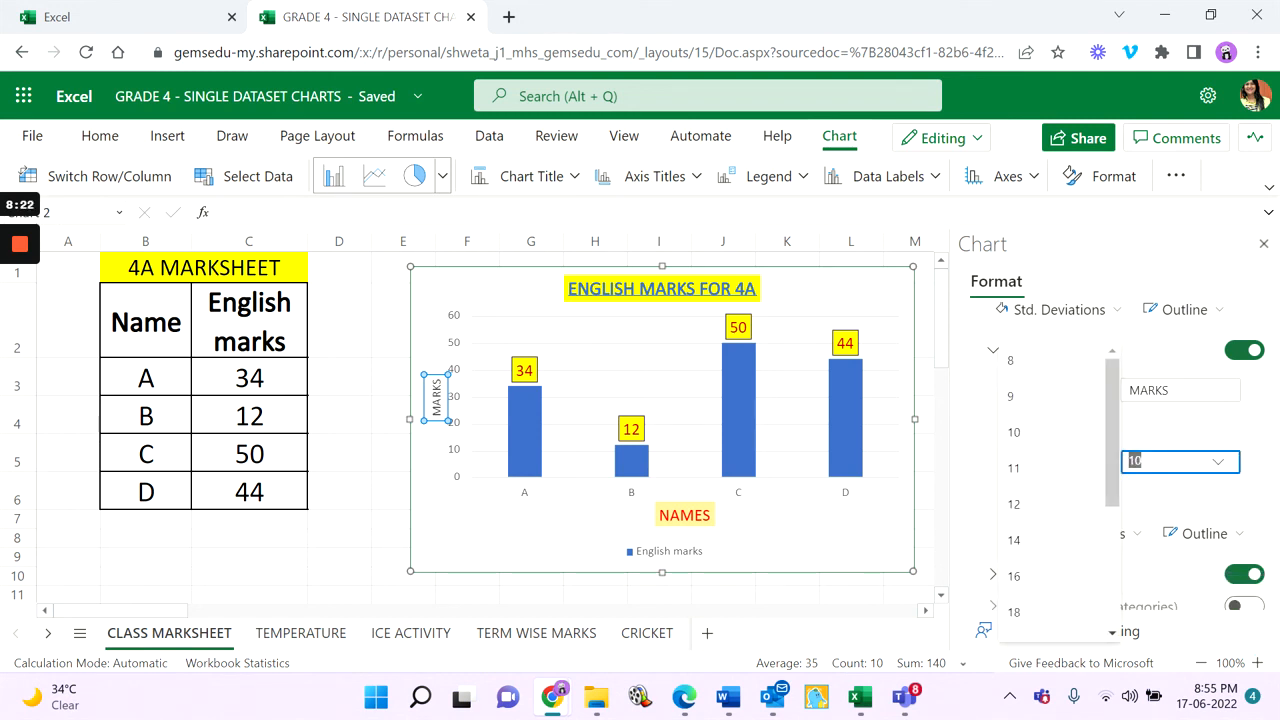
type("13")
key("Return")
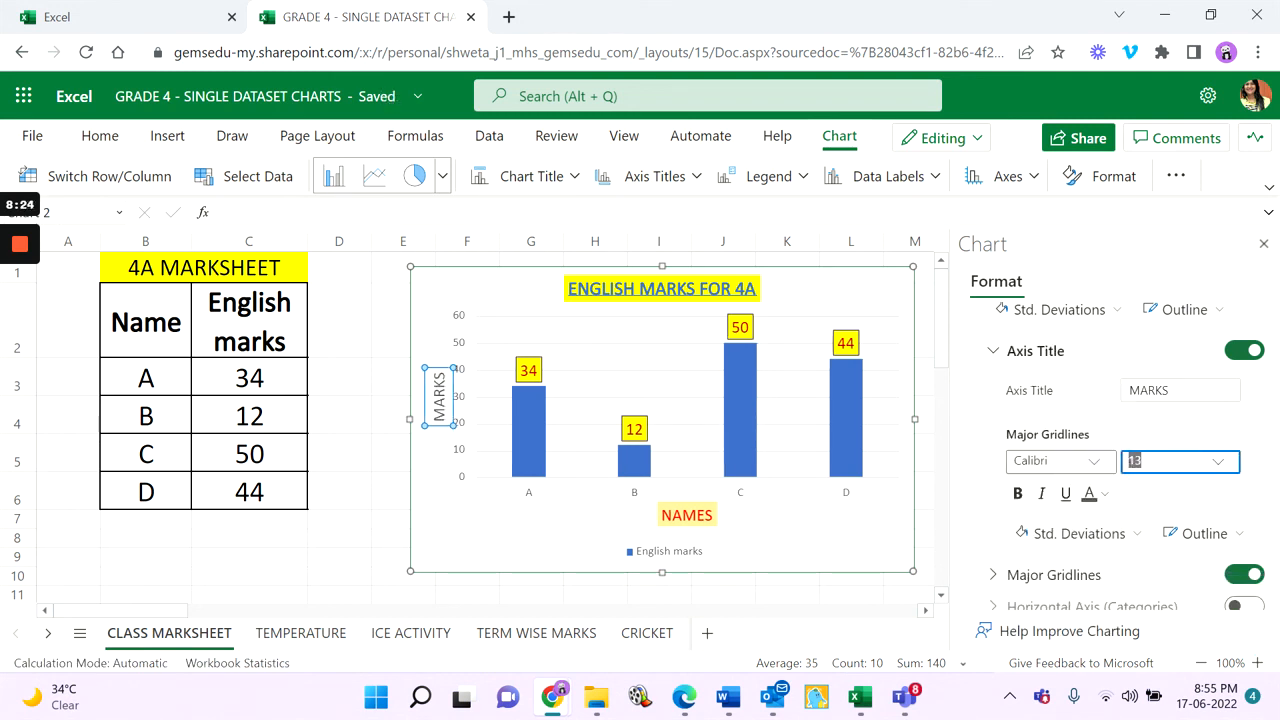
- Format the "MARKS" axis title as bold, underlined, standard red text with a light yellow background fill
left_click(1104, 494)
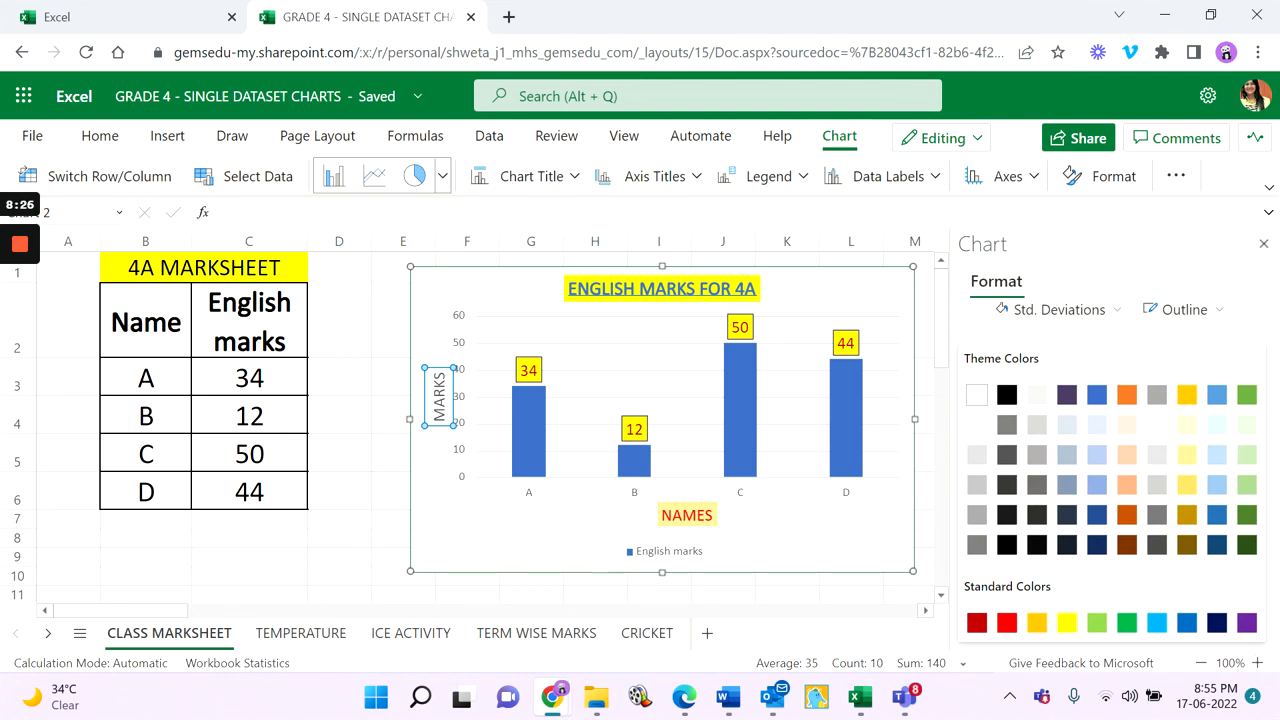
left_click(1007, 622)
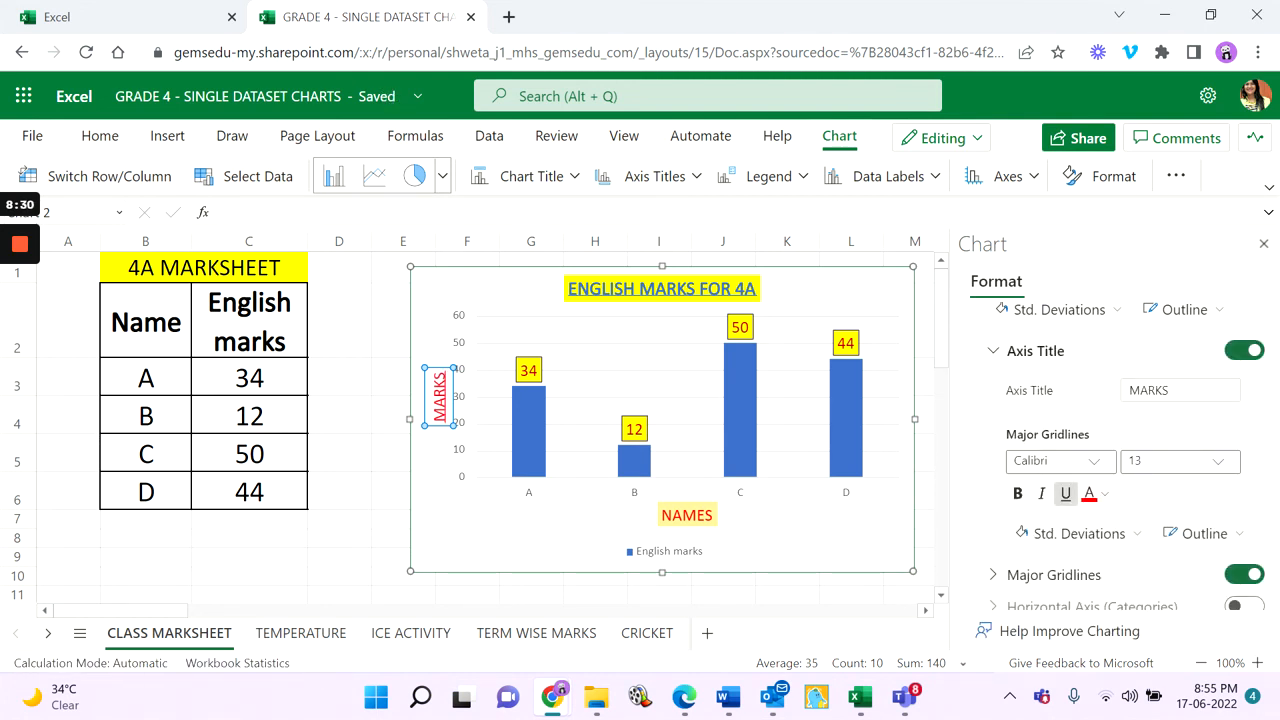
left_click(1018, 494)
left_click(1104, 494)
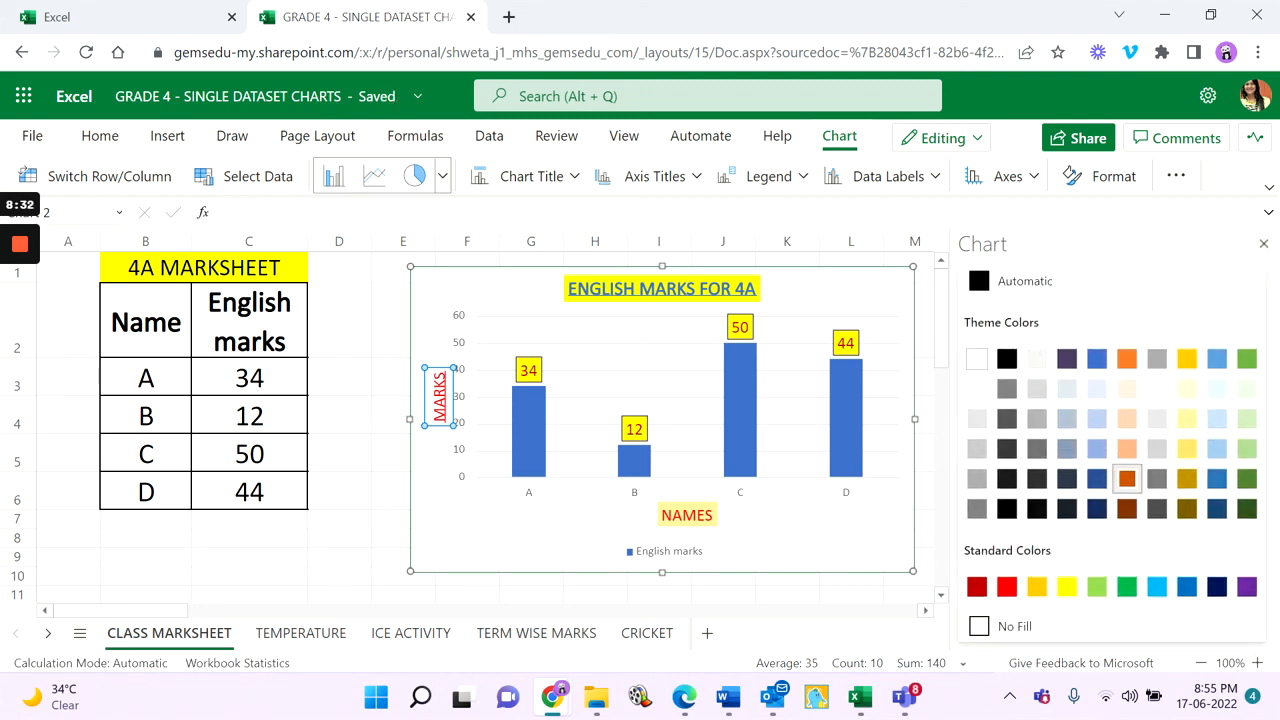
left_click(1187, 419)
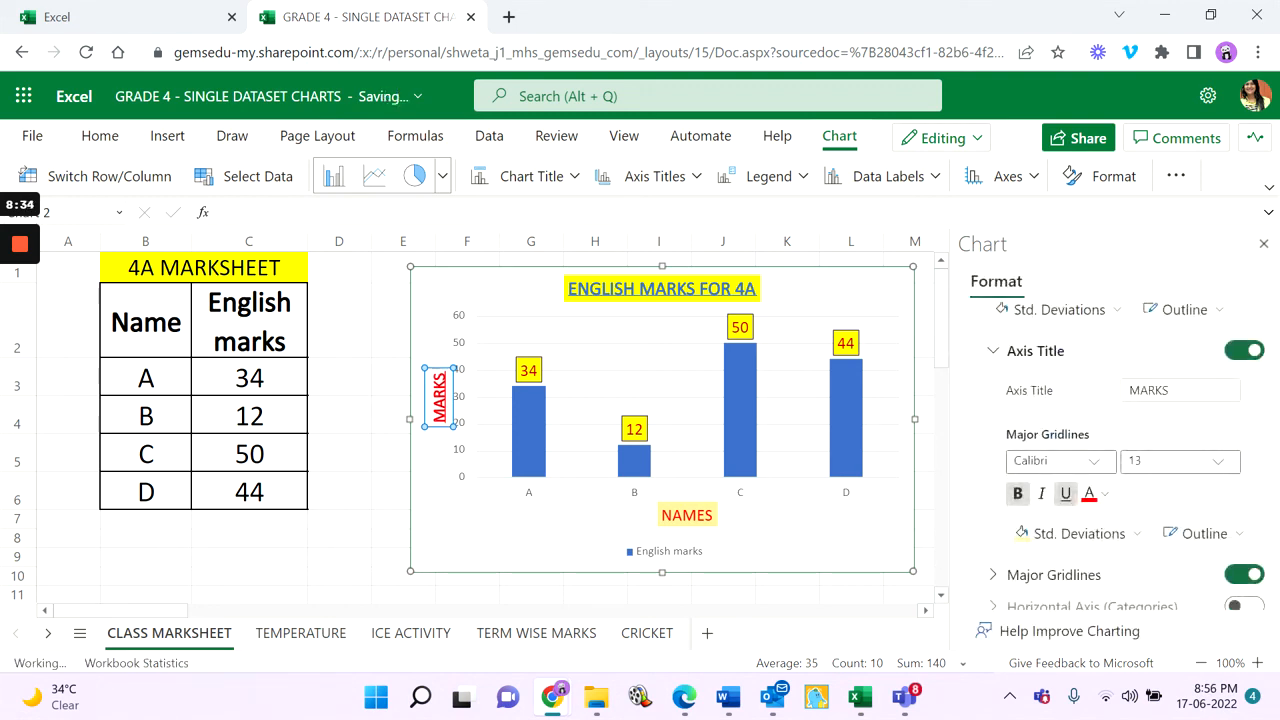